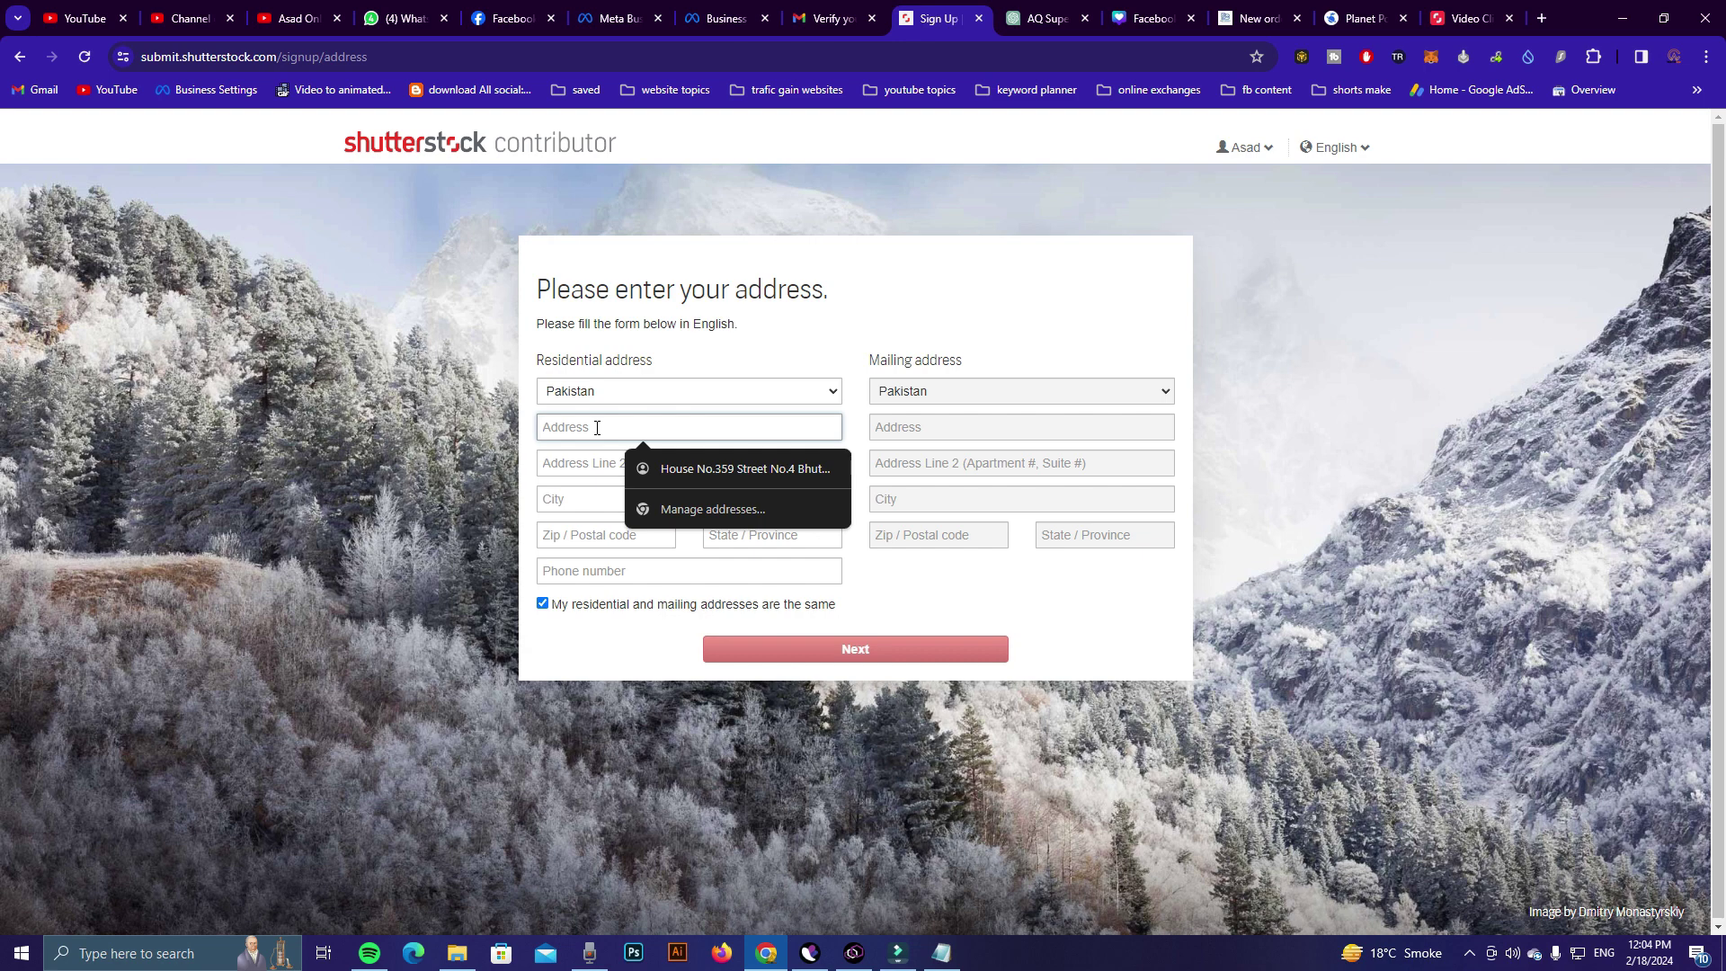
Step: Fill in the residential address with the saved address, submit the address form and go to the contributor dashboard
{"action": "left_click", "coordinate": [745, 468]}
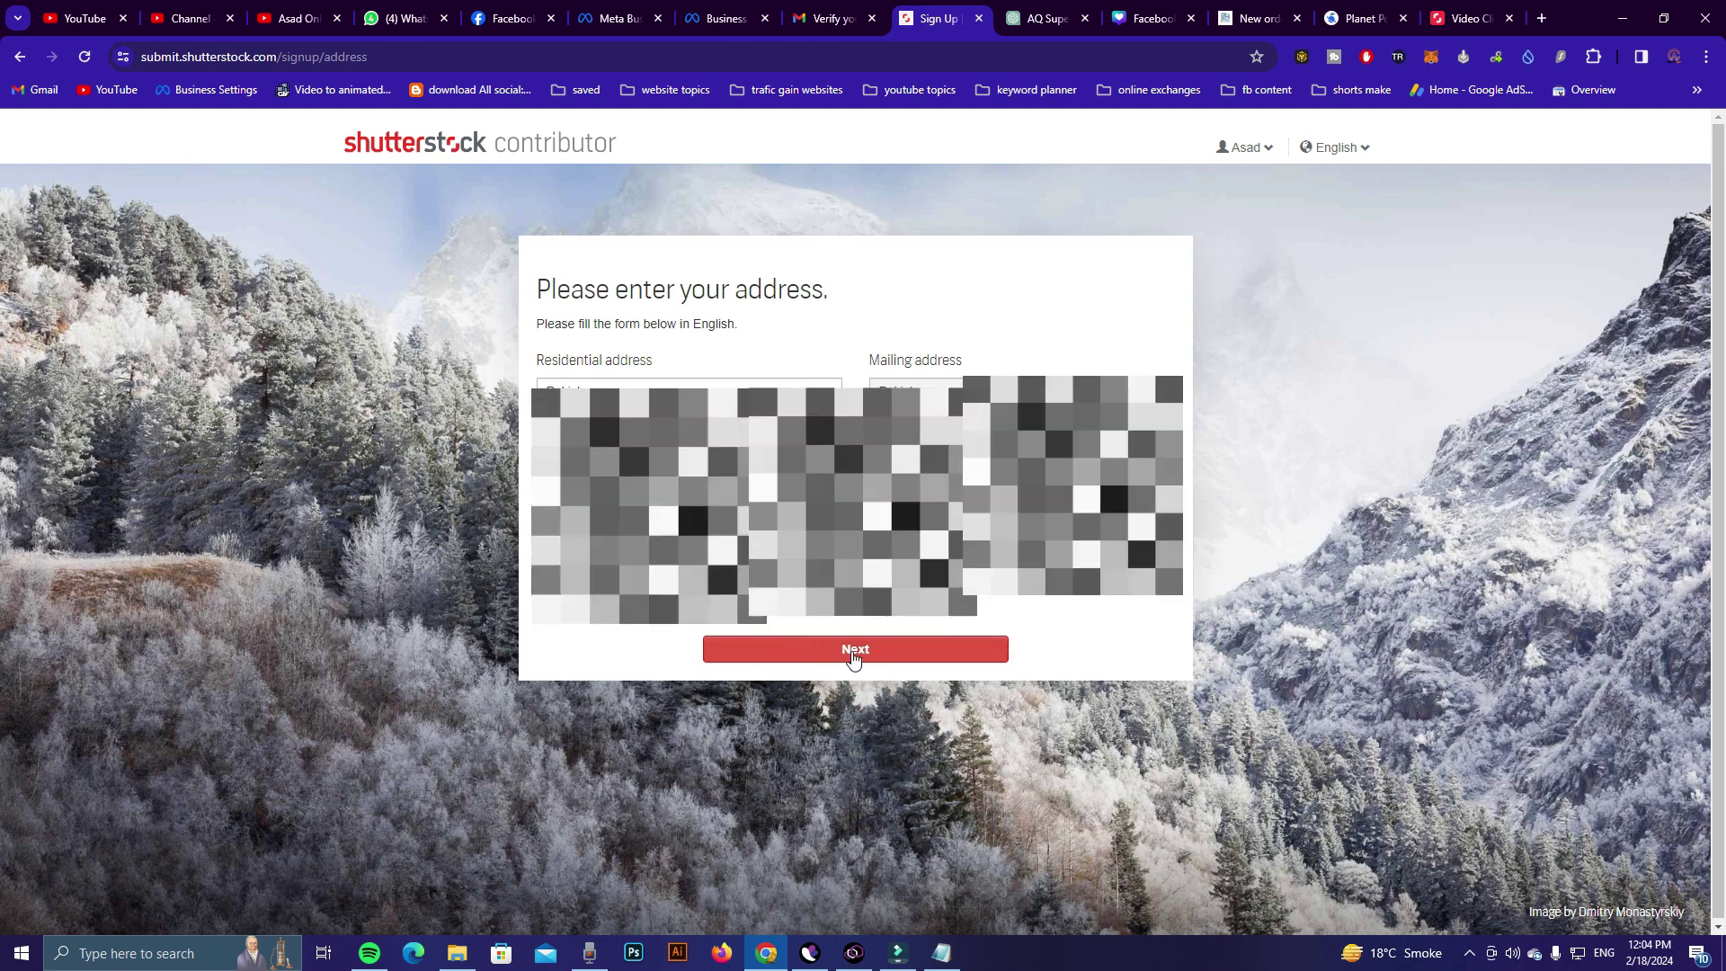
{"action": "left_click", "coordinate": [854, 651]}
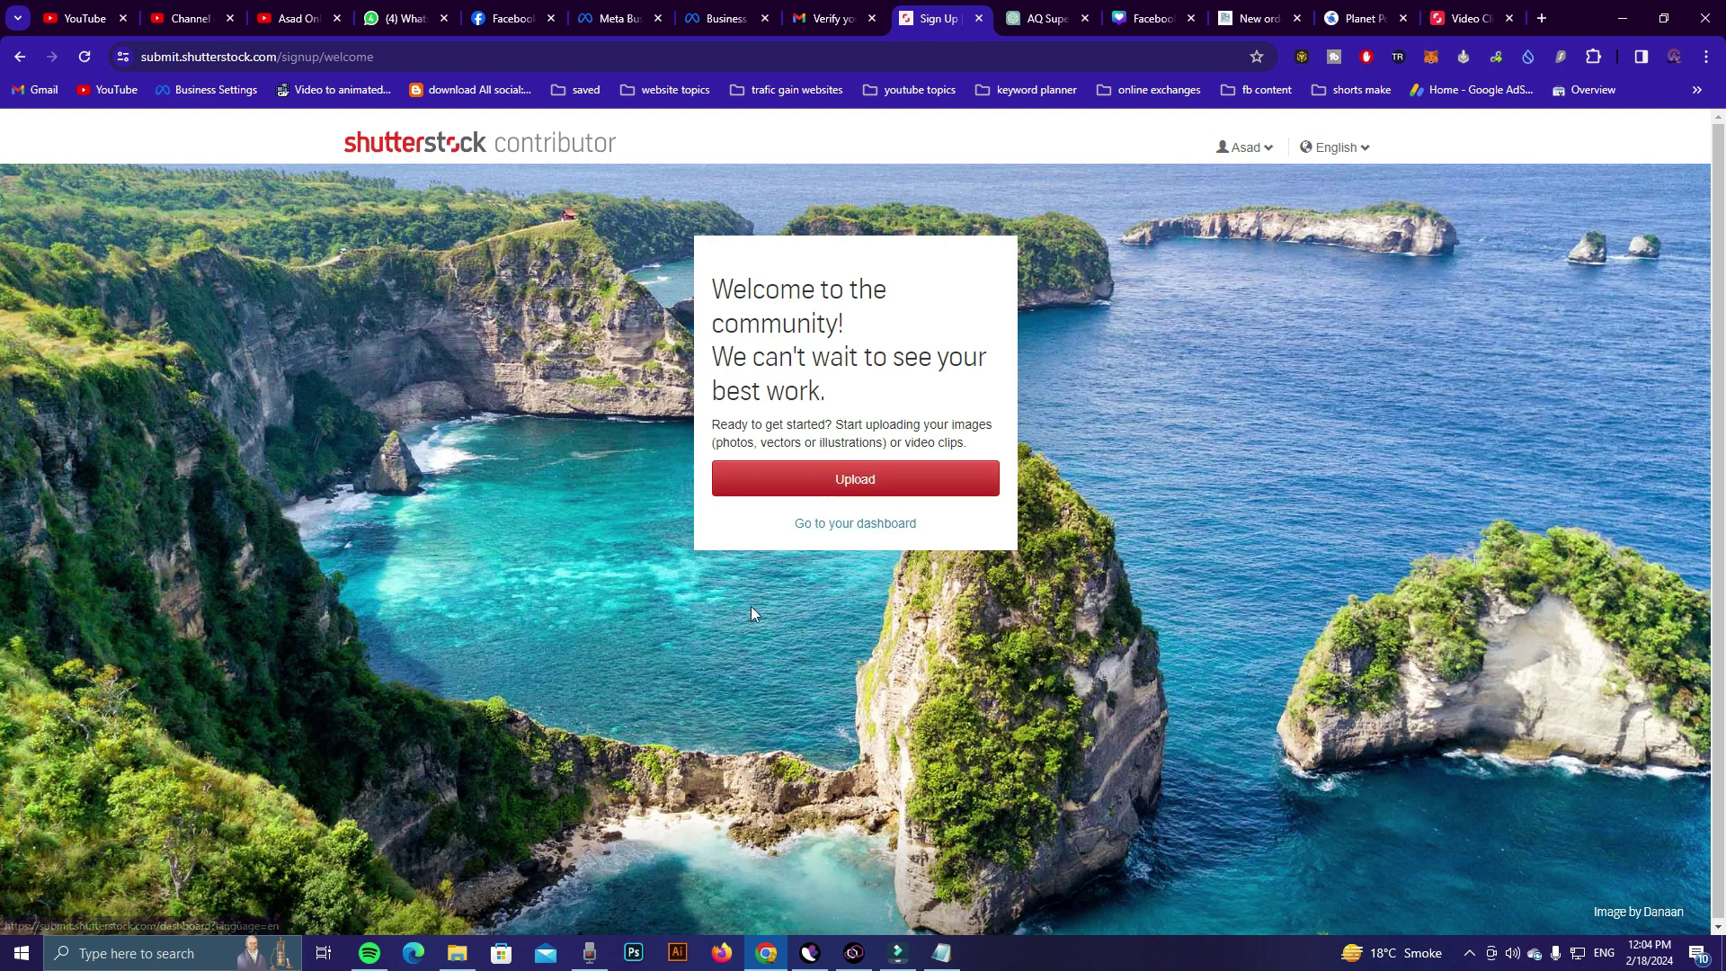
{"action": "left_click", "coordinate": [835, 530]}
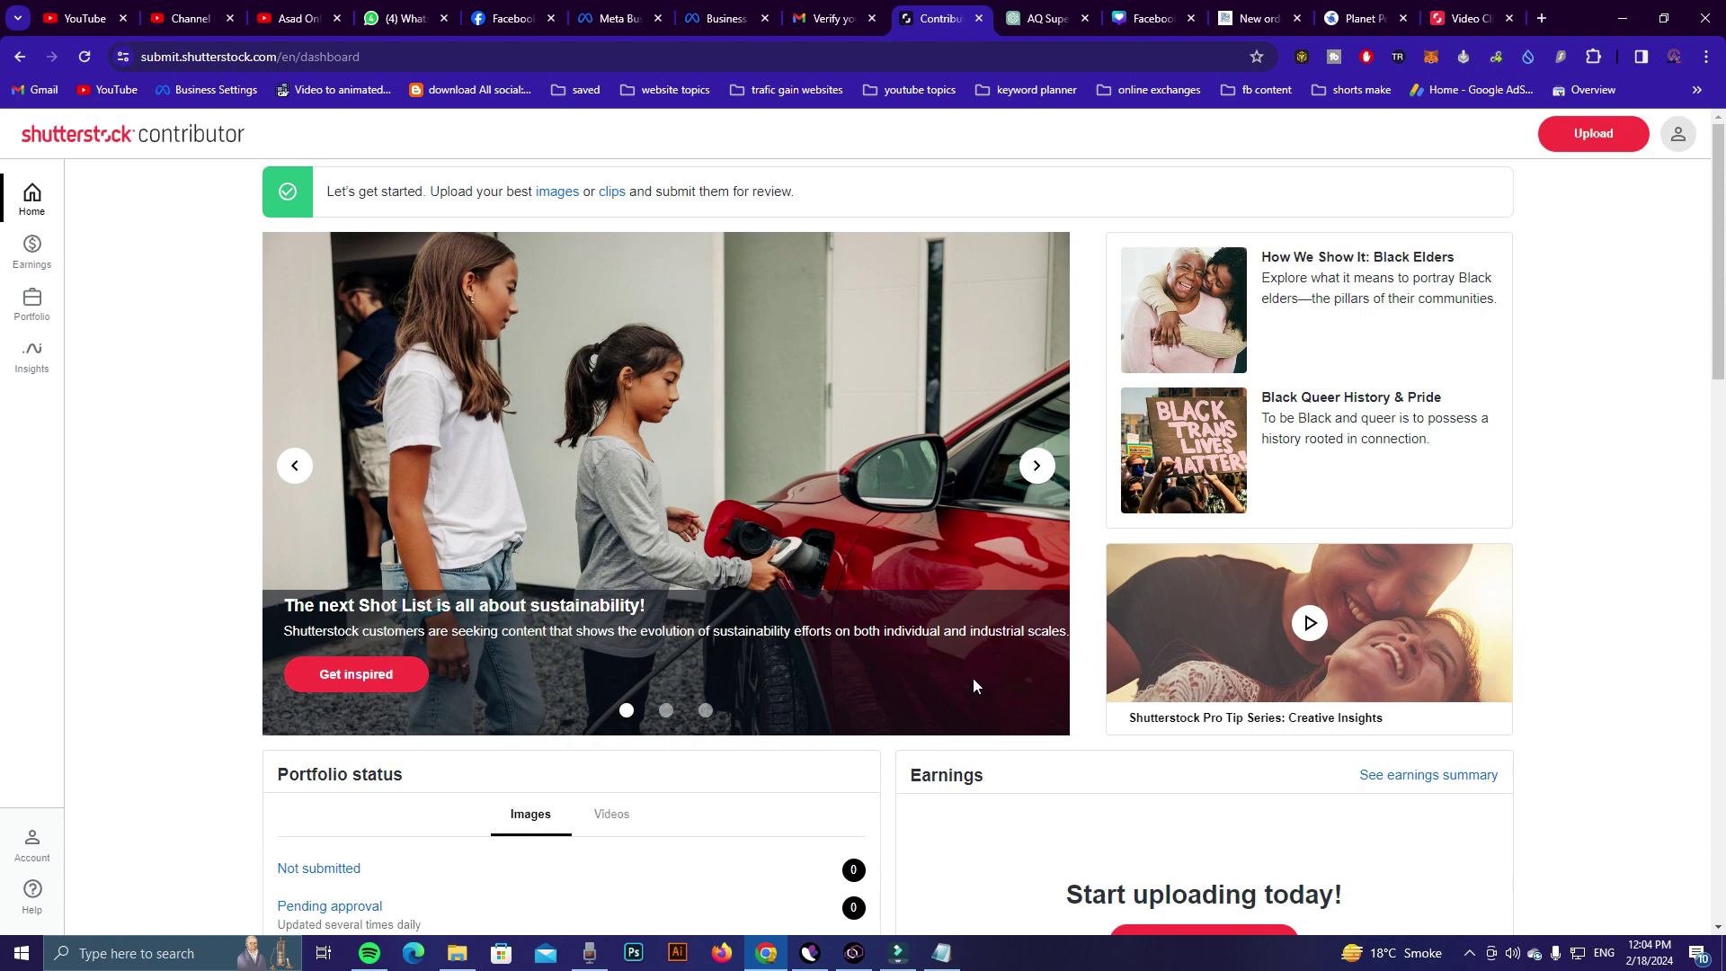
Step: Look through the dashboard's portfolio status, earnings, latest downloads and creative insights sections
{"action": "scroll", "coordinate": [903, 708], "scroll_direction": "down", "scroll_amount": 10}
{"action": "scroll", "coordinate": [848, 701], "scroll_direction": "up", "scroll_amount": 7}
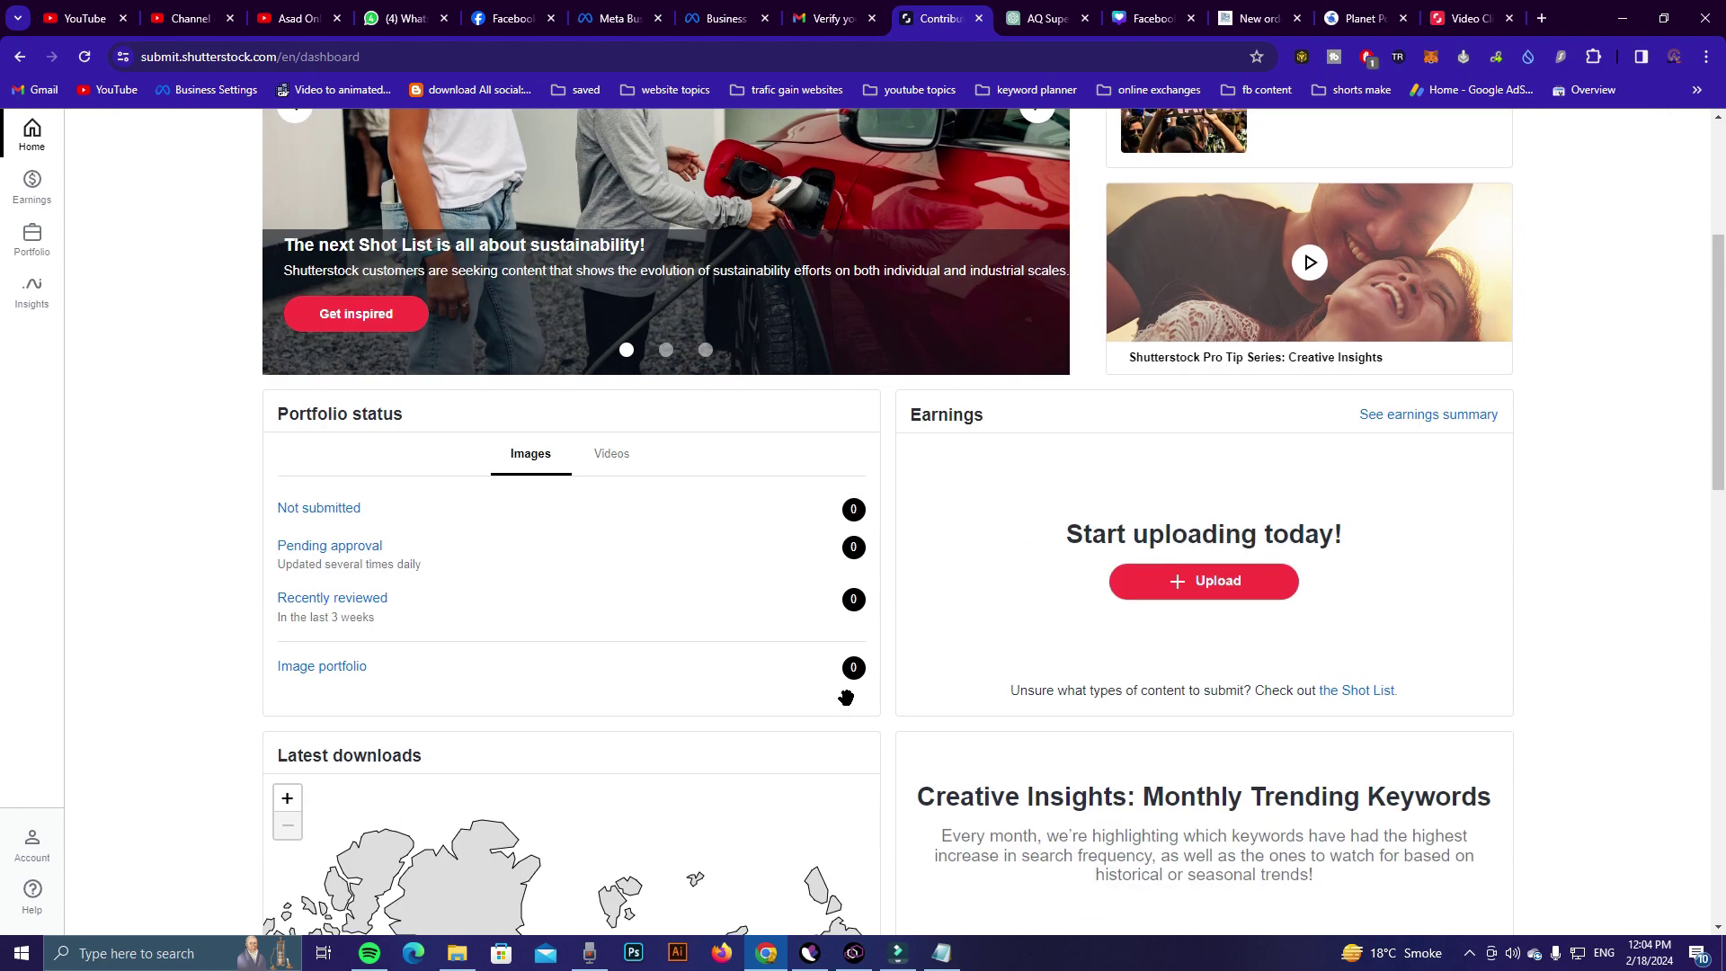
{"action": "scroll", "coordinate": [846, 697], "scroll_direction": "down", "scroll_amount": 6}
{"action": "scroll", "coordinate": [846, 697], "scroll_direction": "down", "scroll_amount": 5}
{"action": "scroll", "coordinate": [846, 698], "scroll_direction": "up", "scroll_amount": 6}
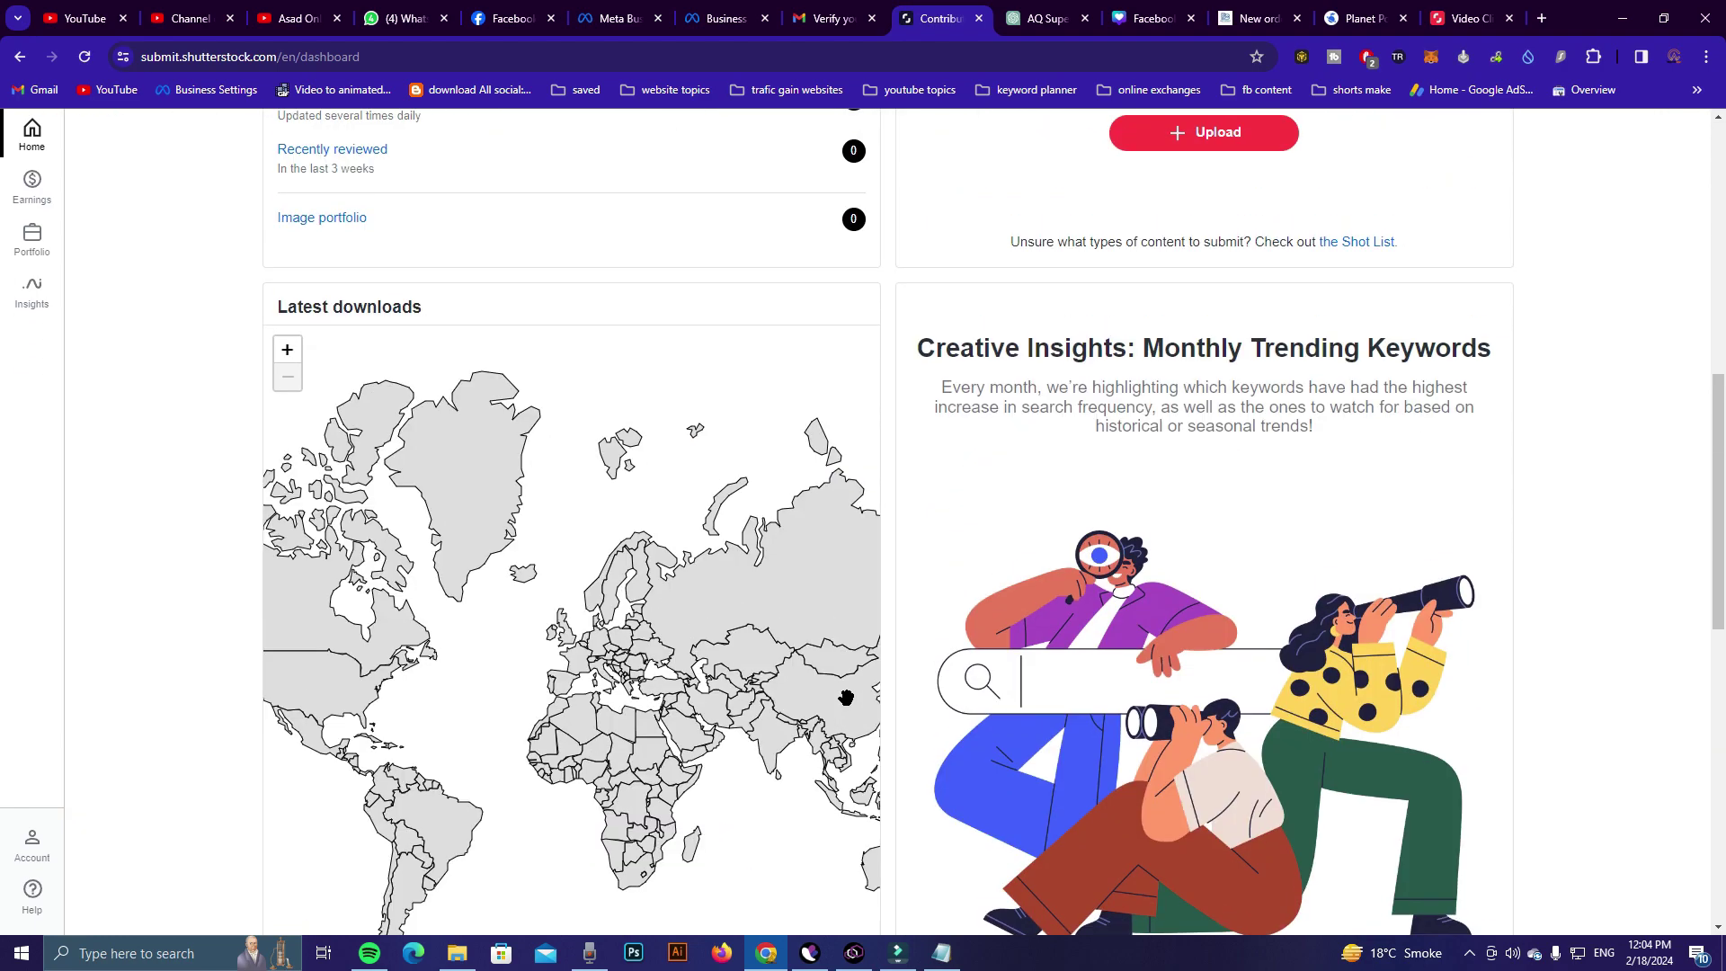
{"action": "scroll", "coordinate": [846, 698], "scroll_direction": "up", "scroll_amount": 7}
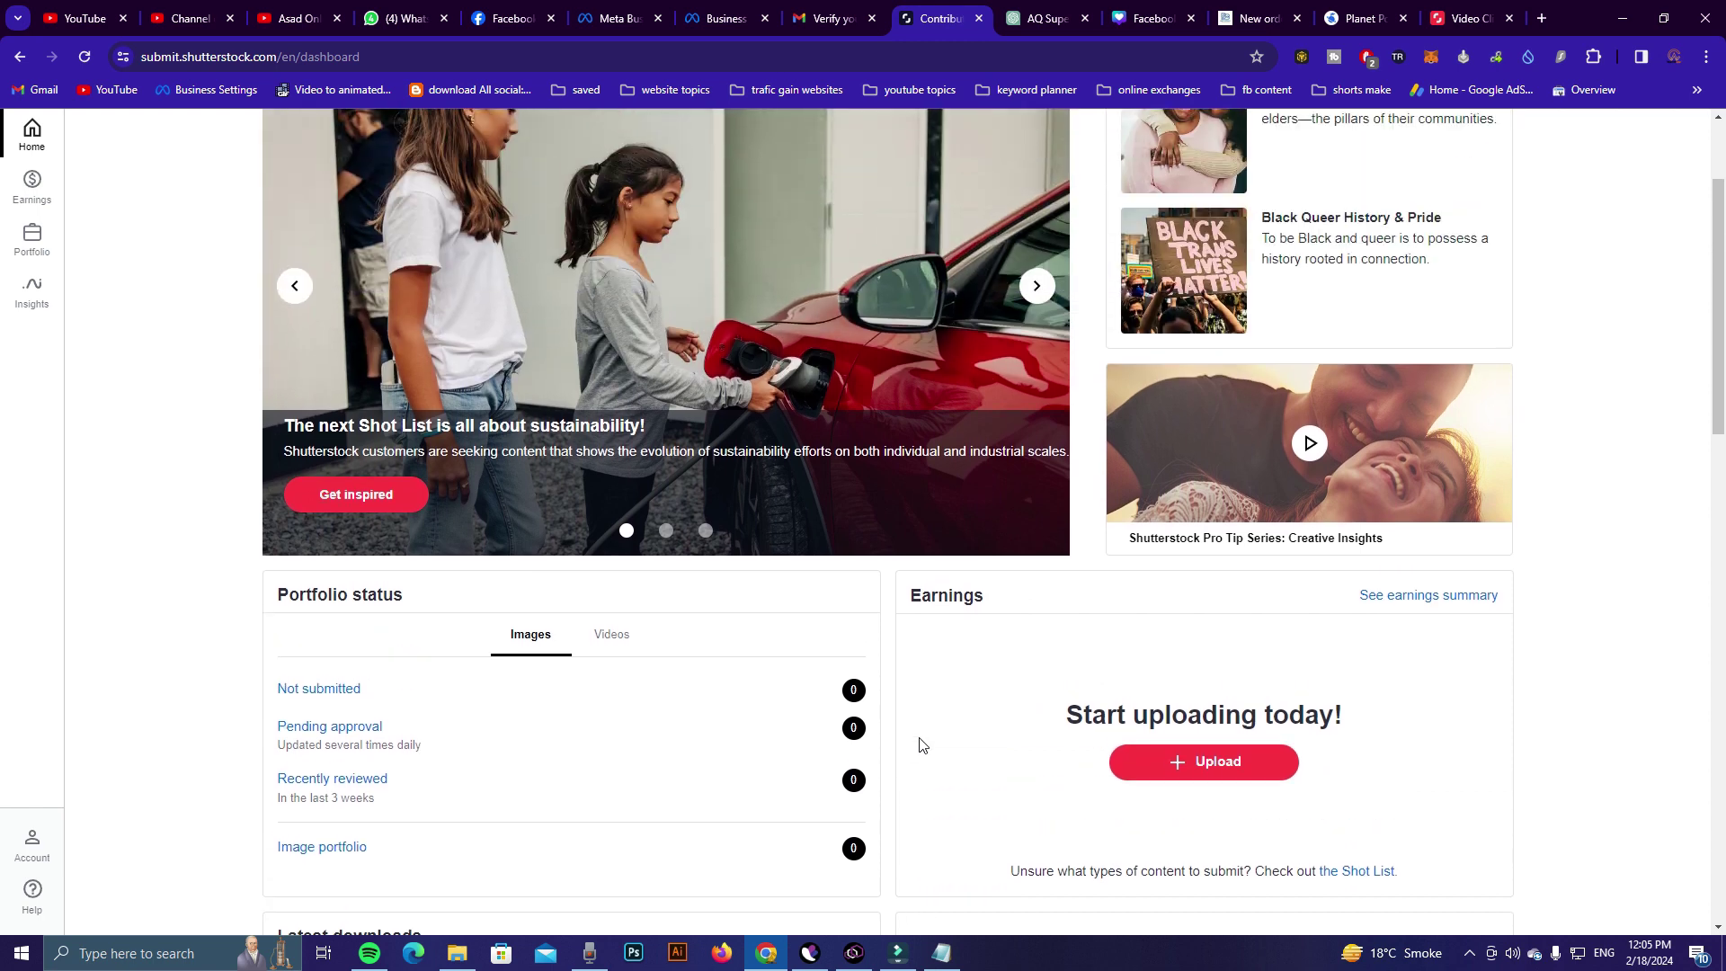
{"action": "scroll", "coordinate": [1165, 761], "scroll_direction": "up", "scroll_amount": 3}
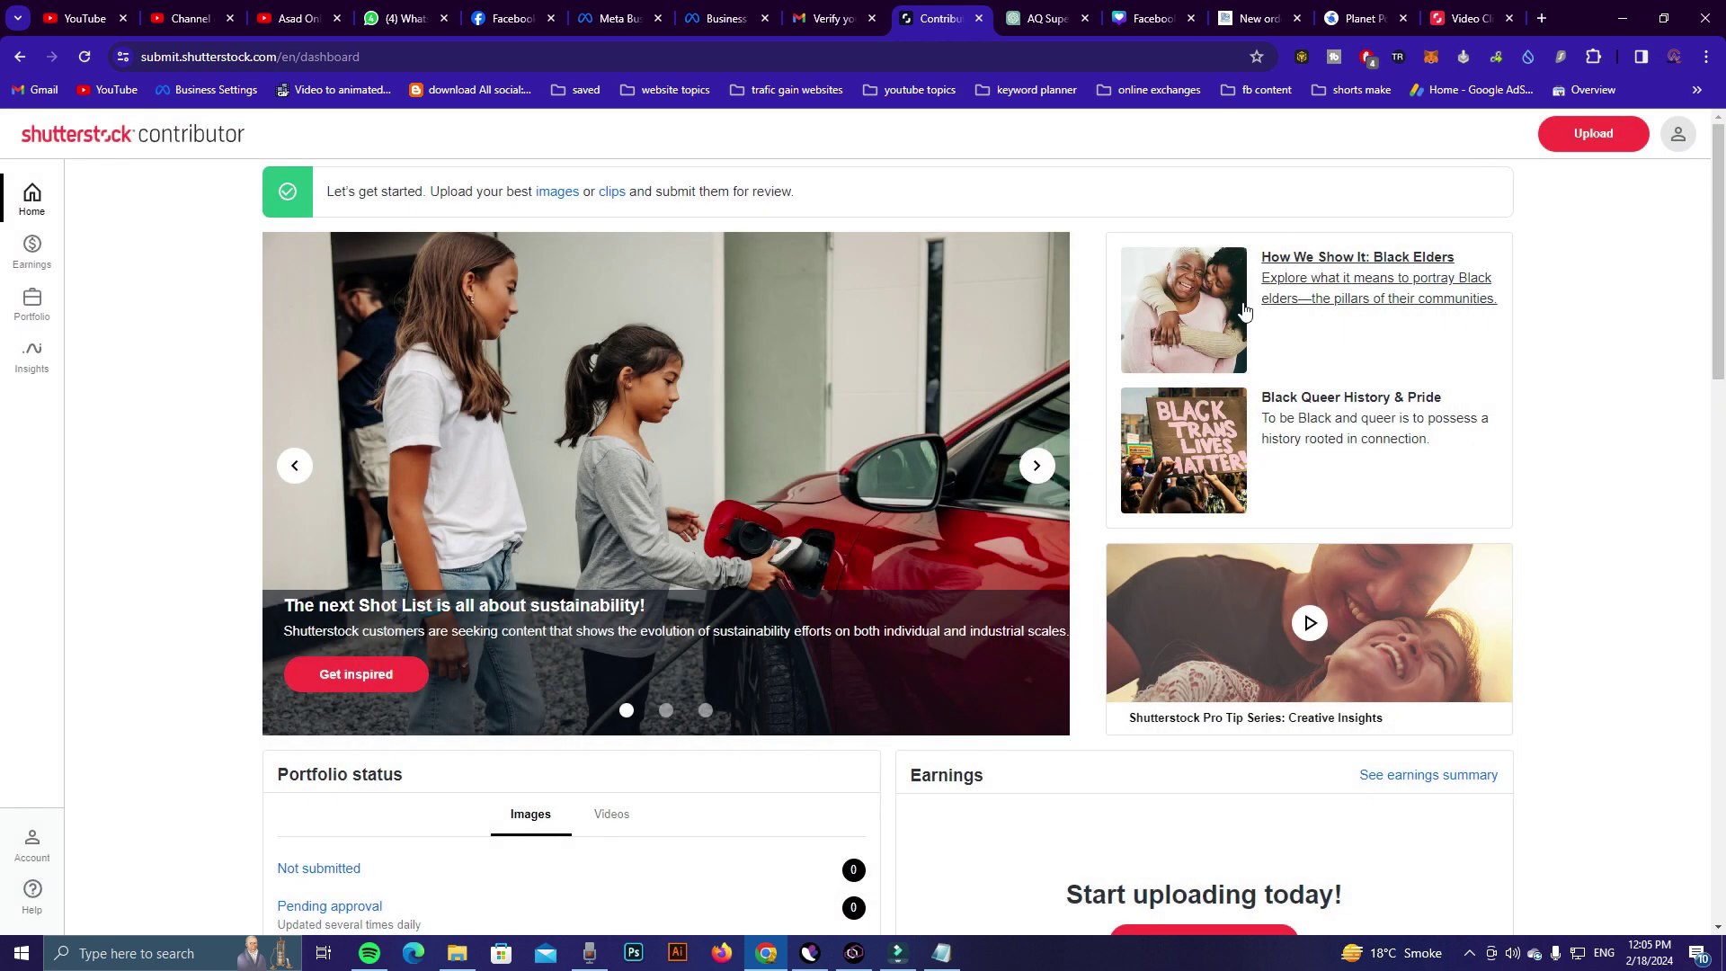
Step: Upload the video file park drone view from the Desktop folder as a new asset
{"action": "left_click", "coordinate": [1599, 147]}
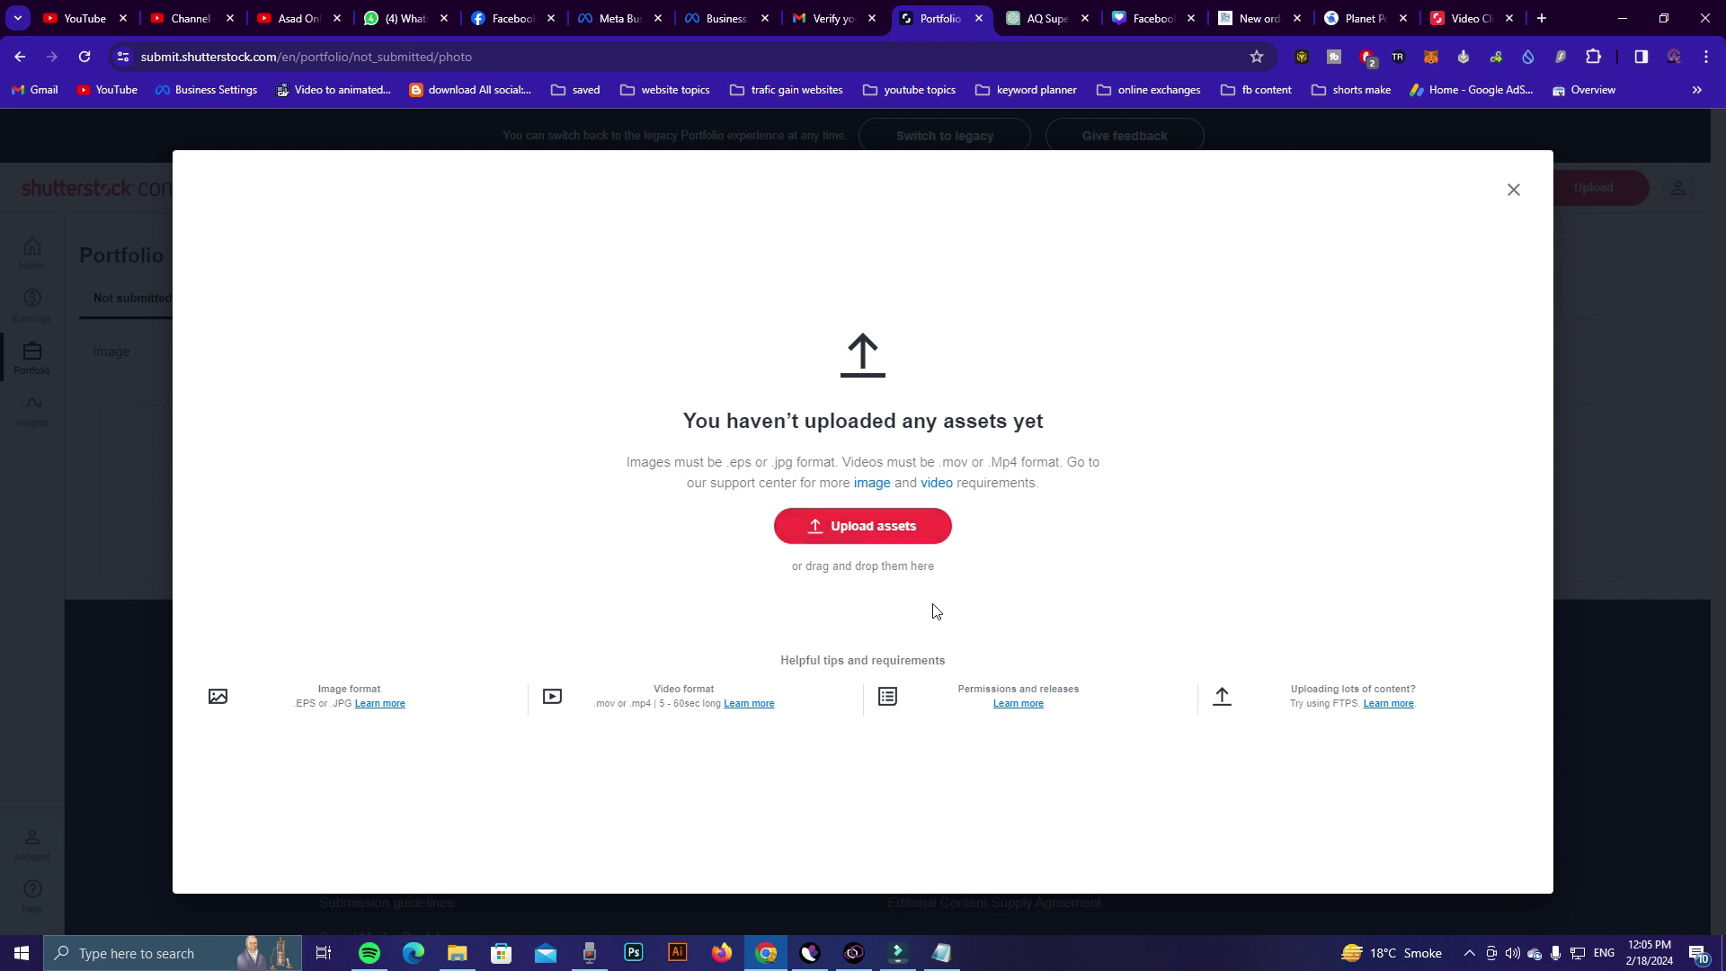
{"action": "left_click", "coordinate": [842, 532]}
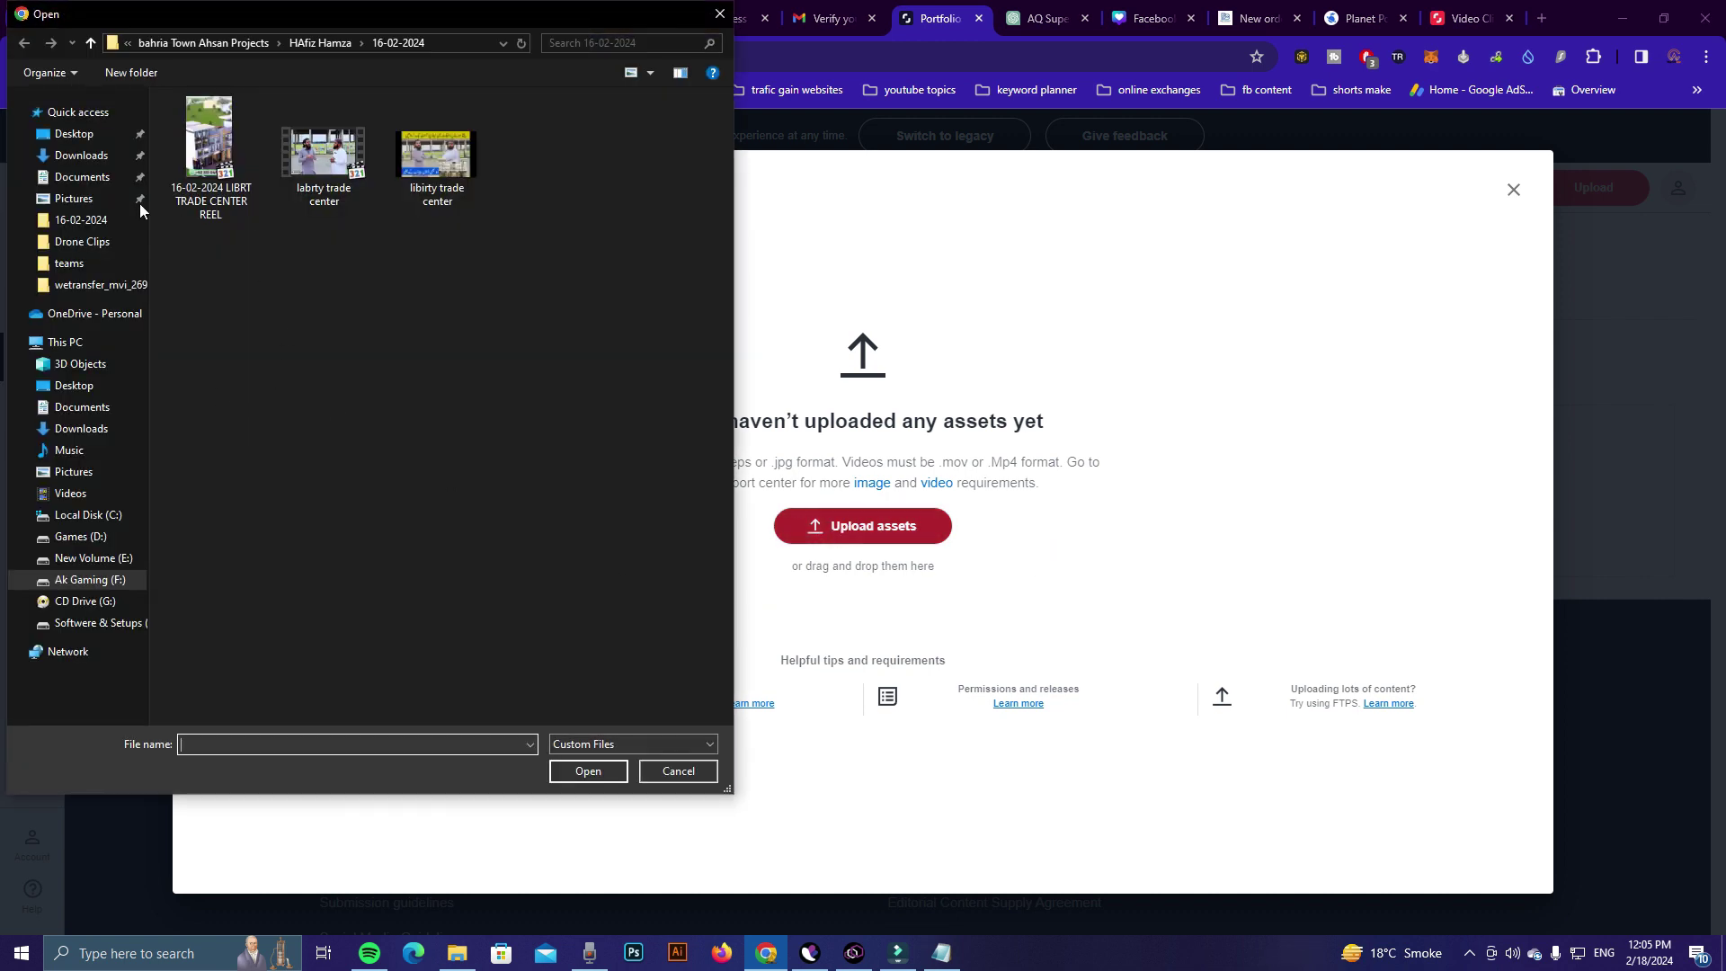
{"action": "left_click", "coordinate": [74, 135]}
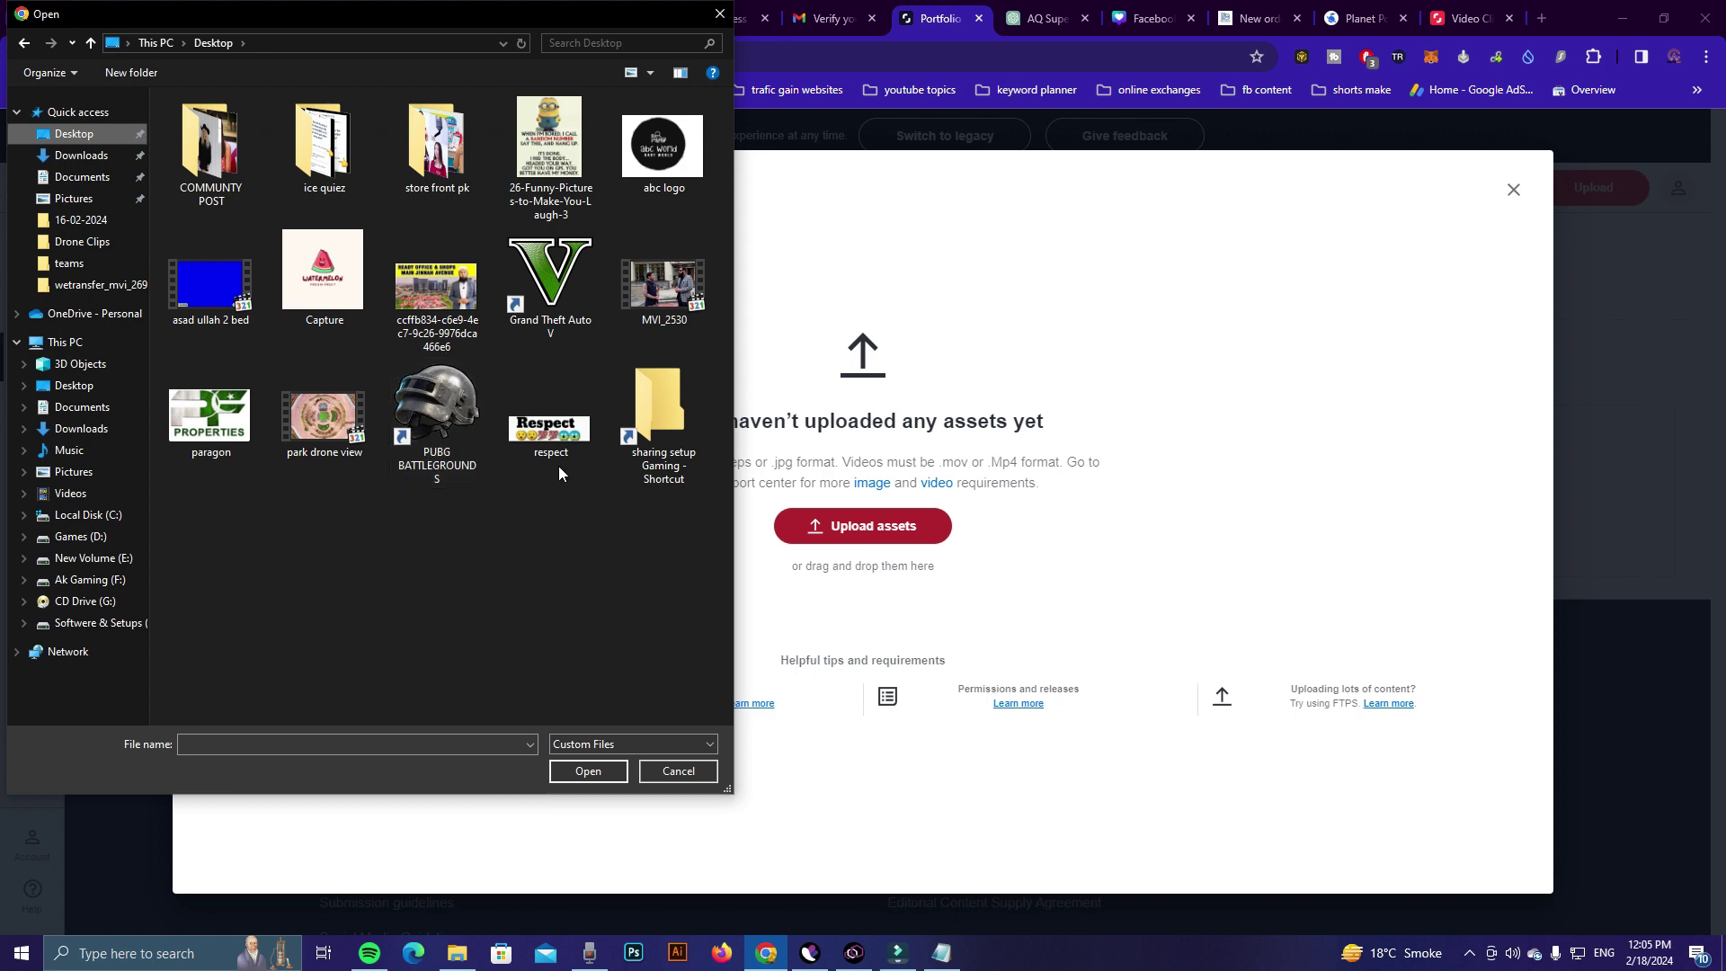
{"action": "left_click", "coordinate": [325, 440]}
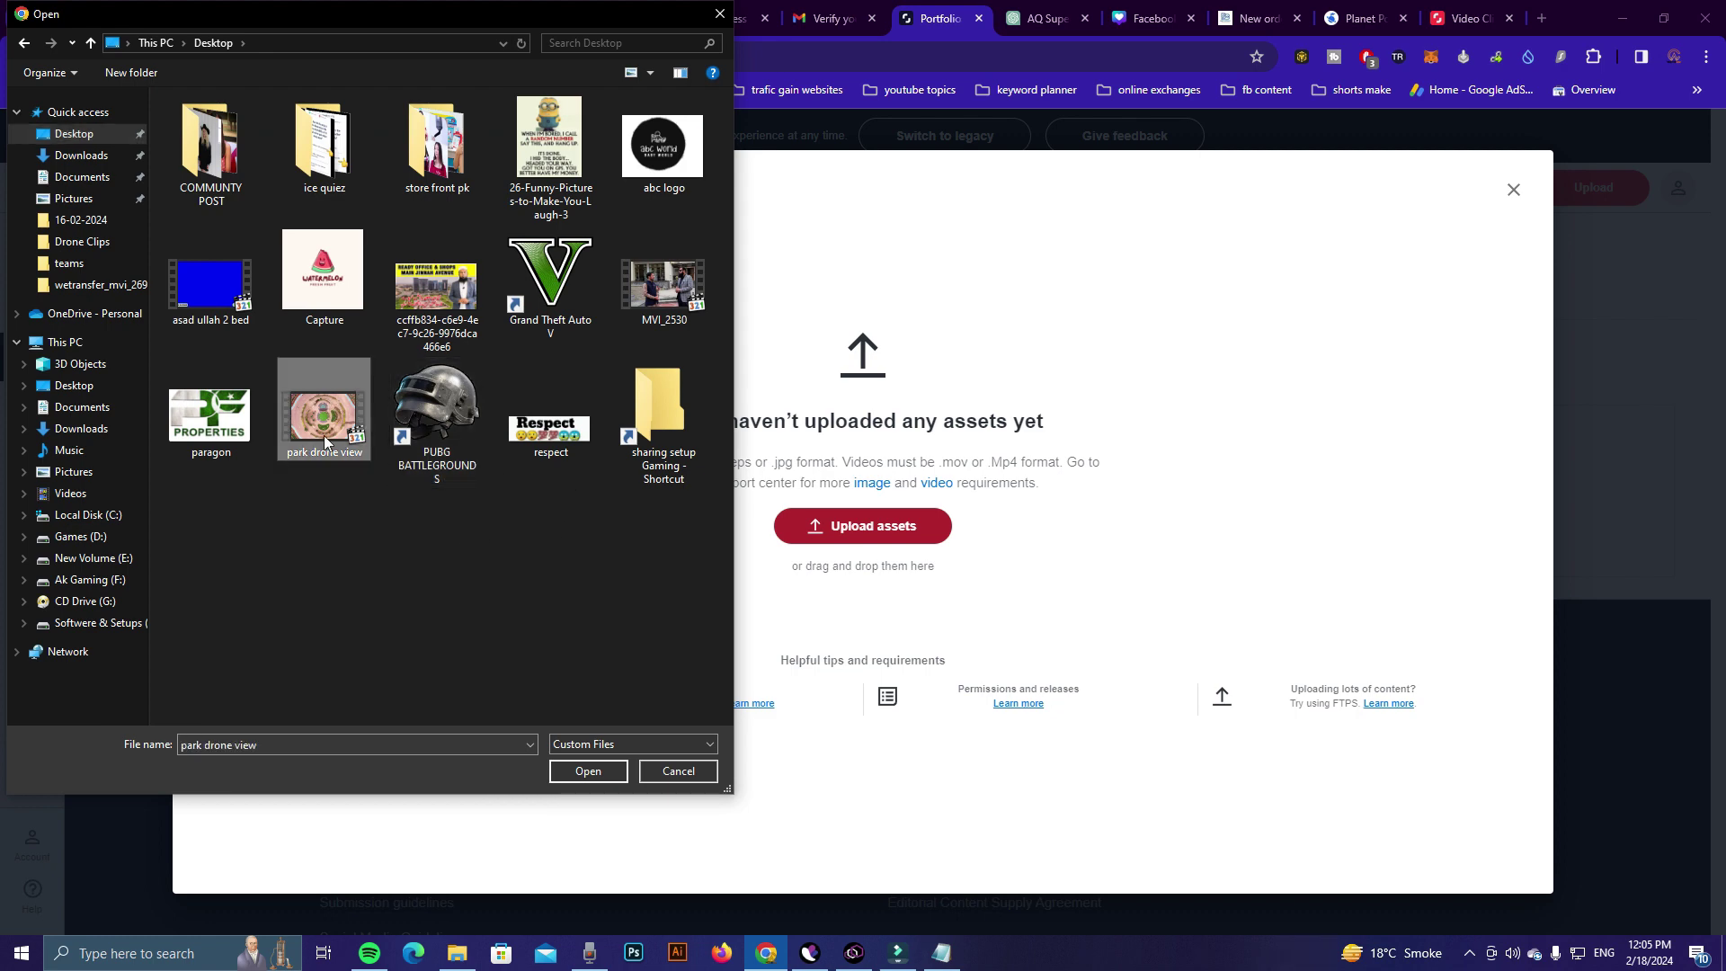
{"action": "left_click", "coordinate": [586, 772]}
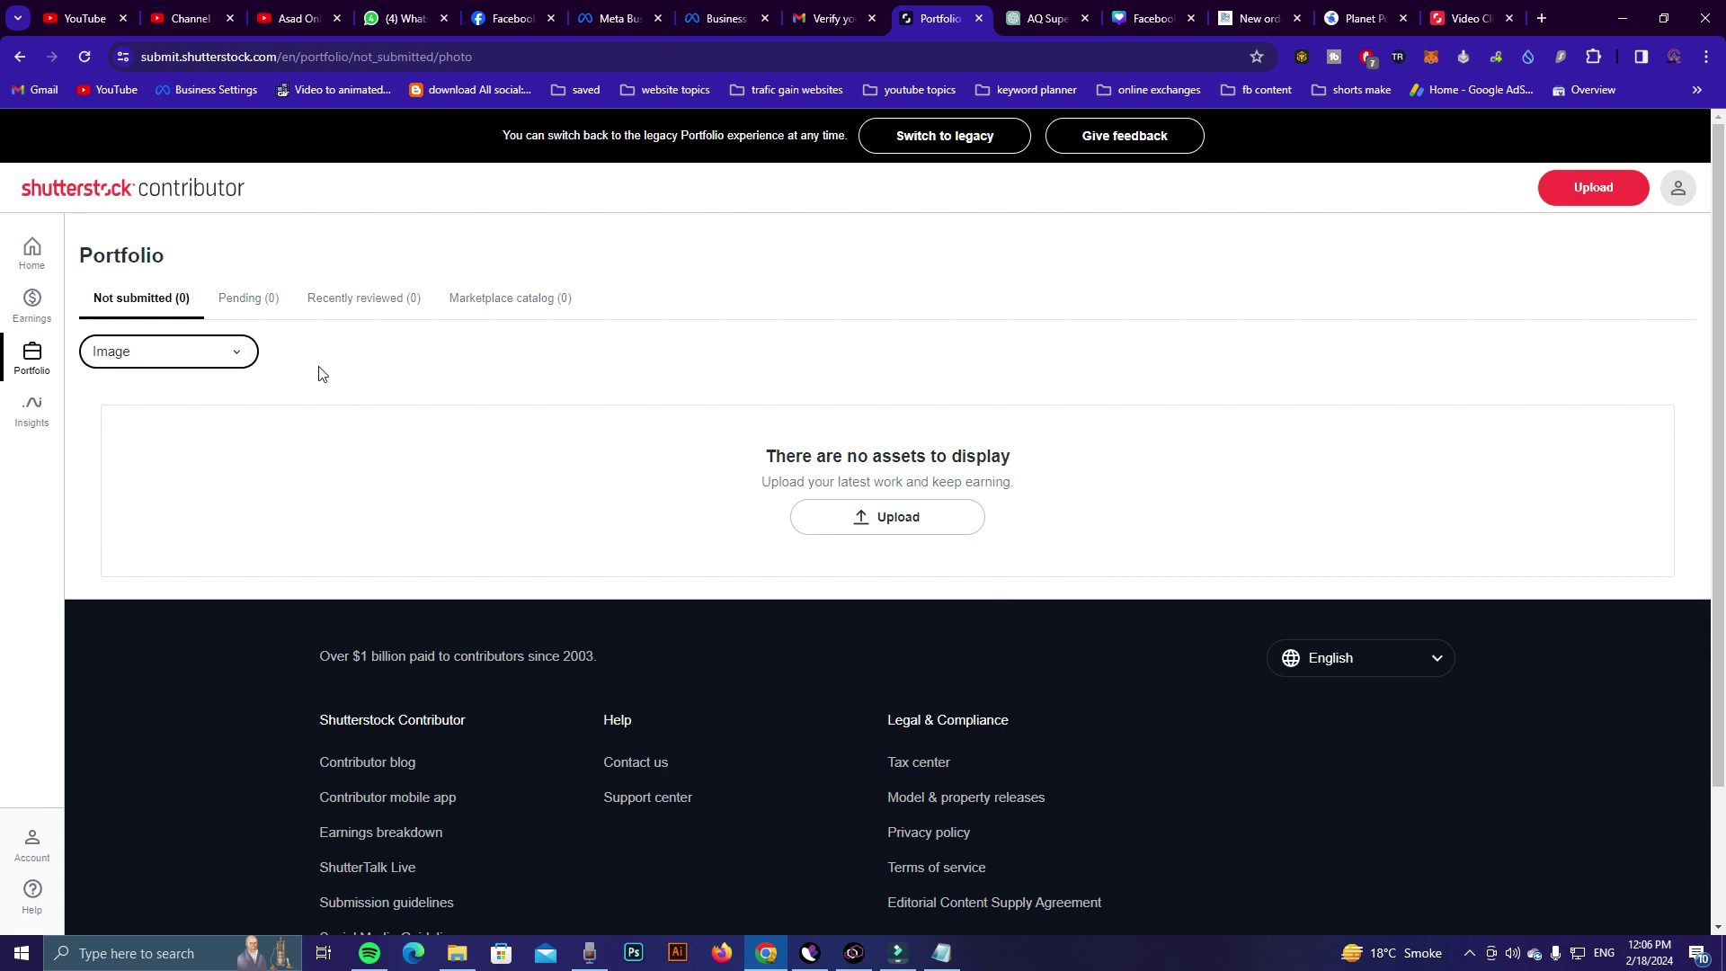
Step: Filter the not submitted assets in the portfolio by Video
{"action": "left_click", "coordinate": [235, 352]}
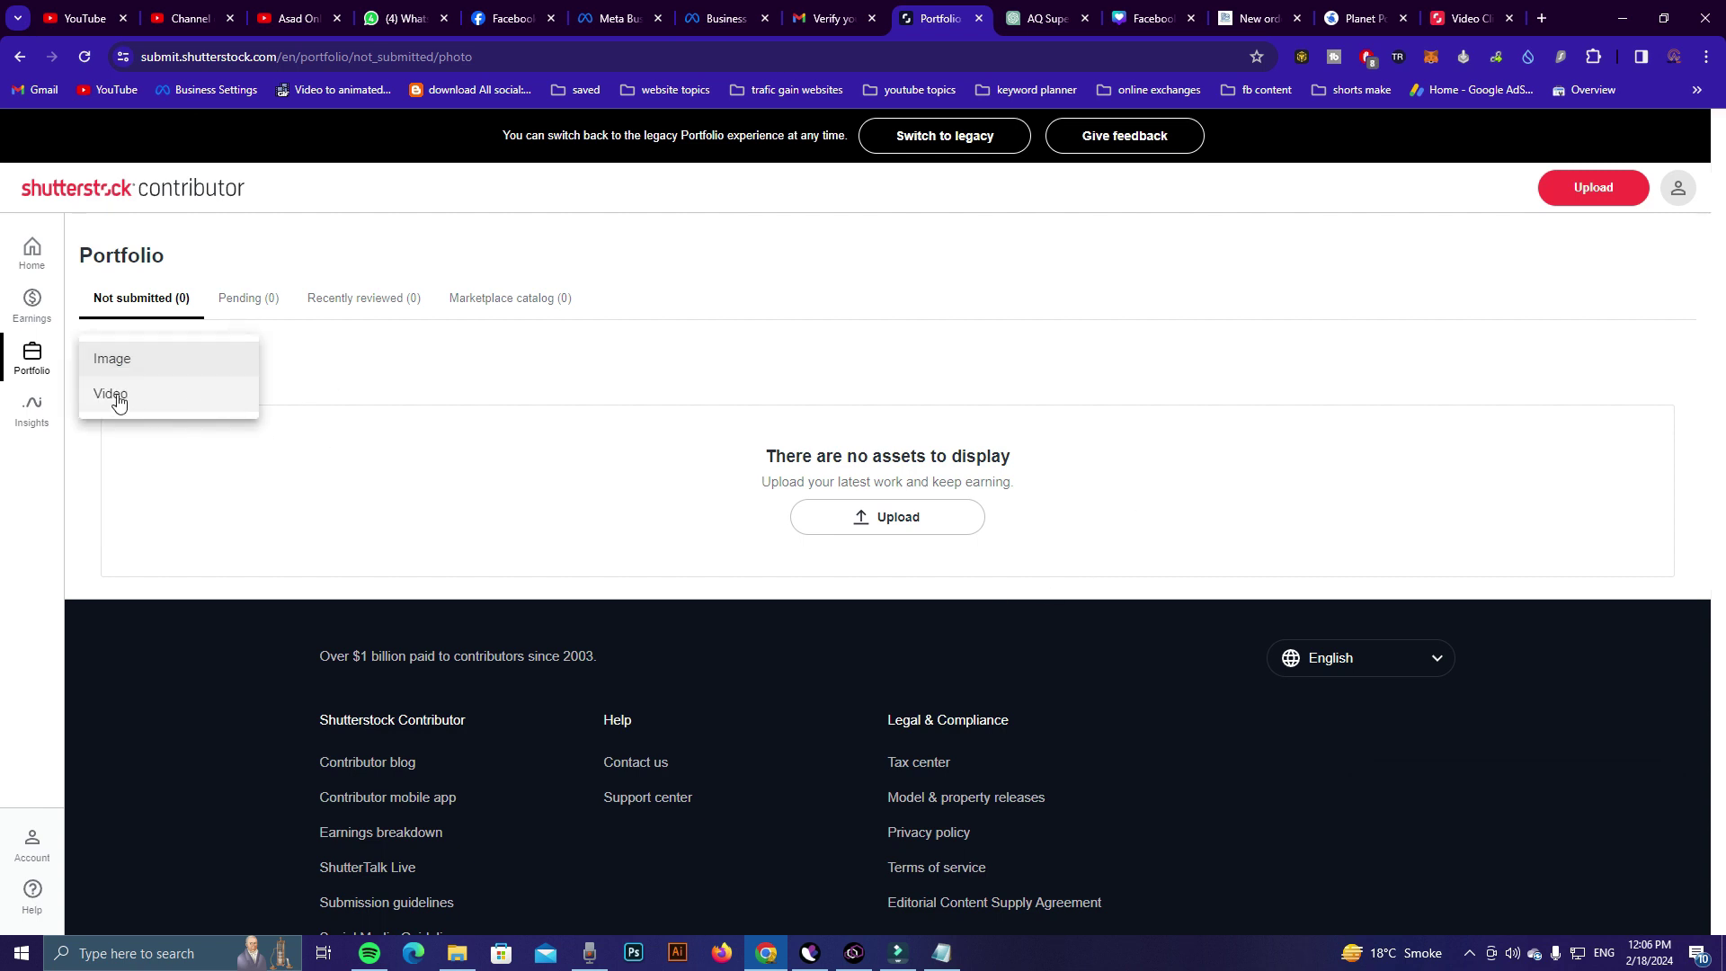
{"action": "left_click", "coordinate": [180, 356]}
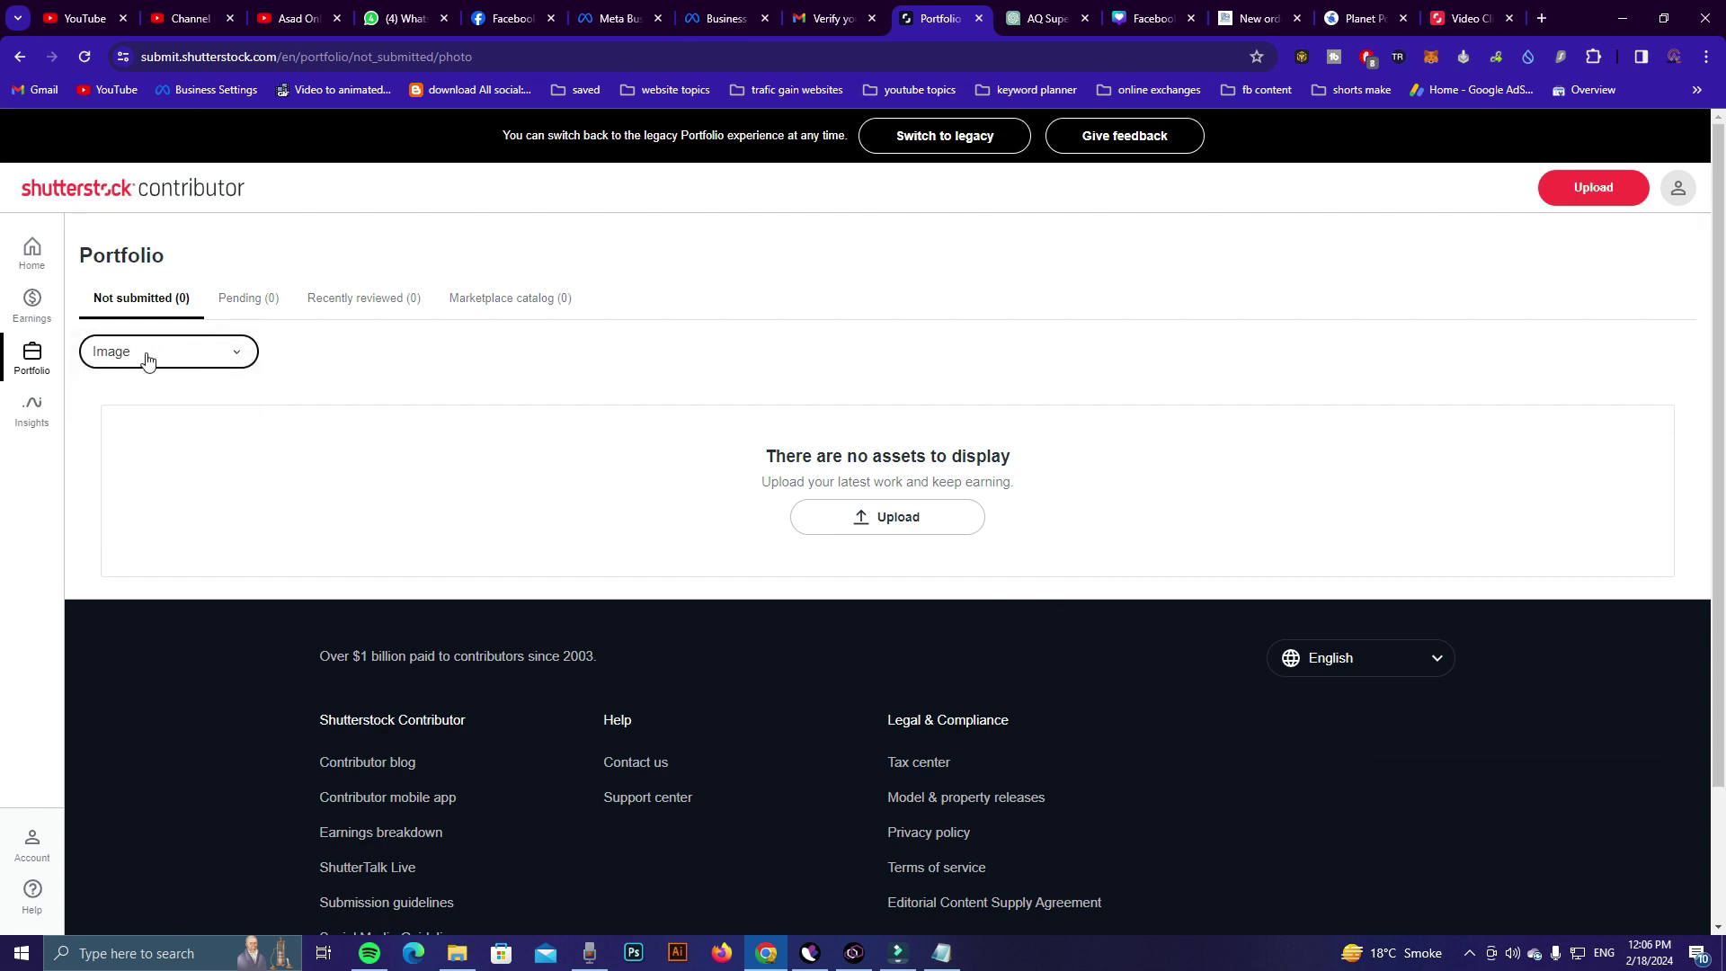
{"action": "left_click", "coordinate": [206, 356]}
{"action": "left_click", "coordinate": [180, 360]}
{"action": "left_click", "coordinate": [180, 360]}
{"action": "left_click", "coordinate": [135, 392]}
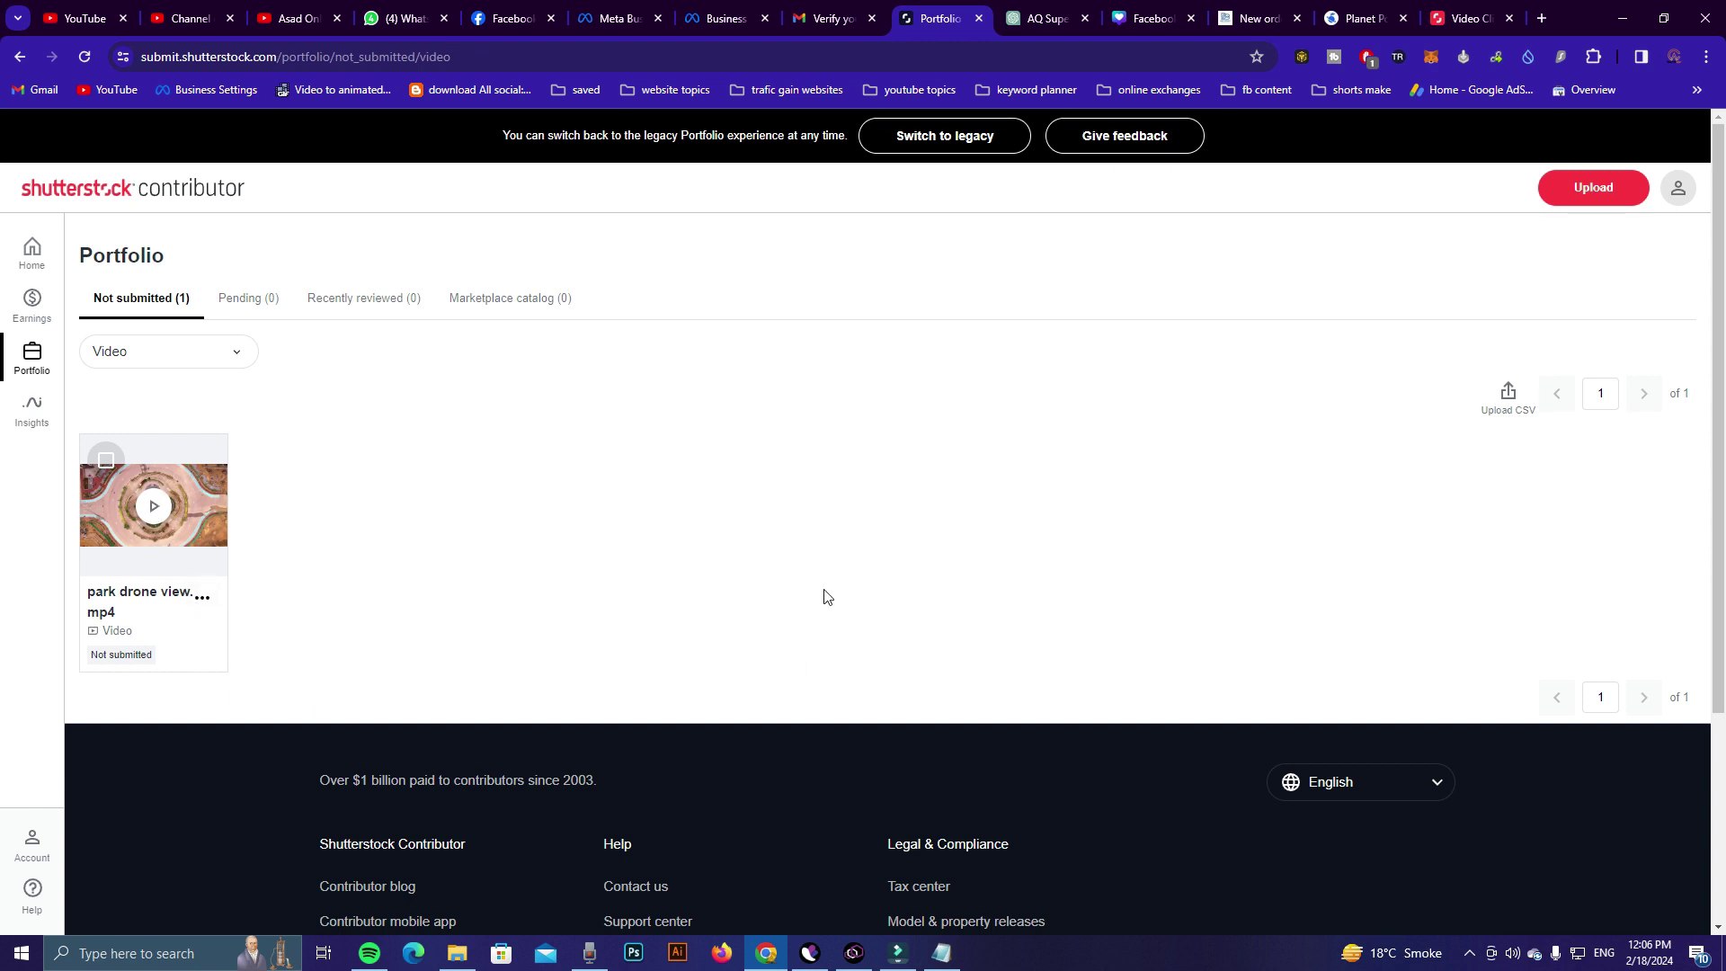
Step: Open the park drone view video's info and enter the keywords 4k drone video, bahria town, drone, park drone, park drone view, park view and playing area
{"action": "left_click", "coordinate": [105, 461]}
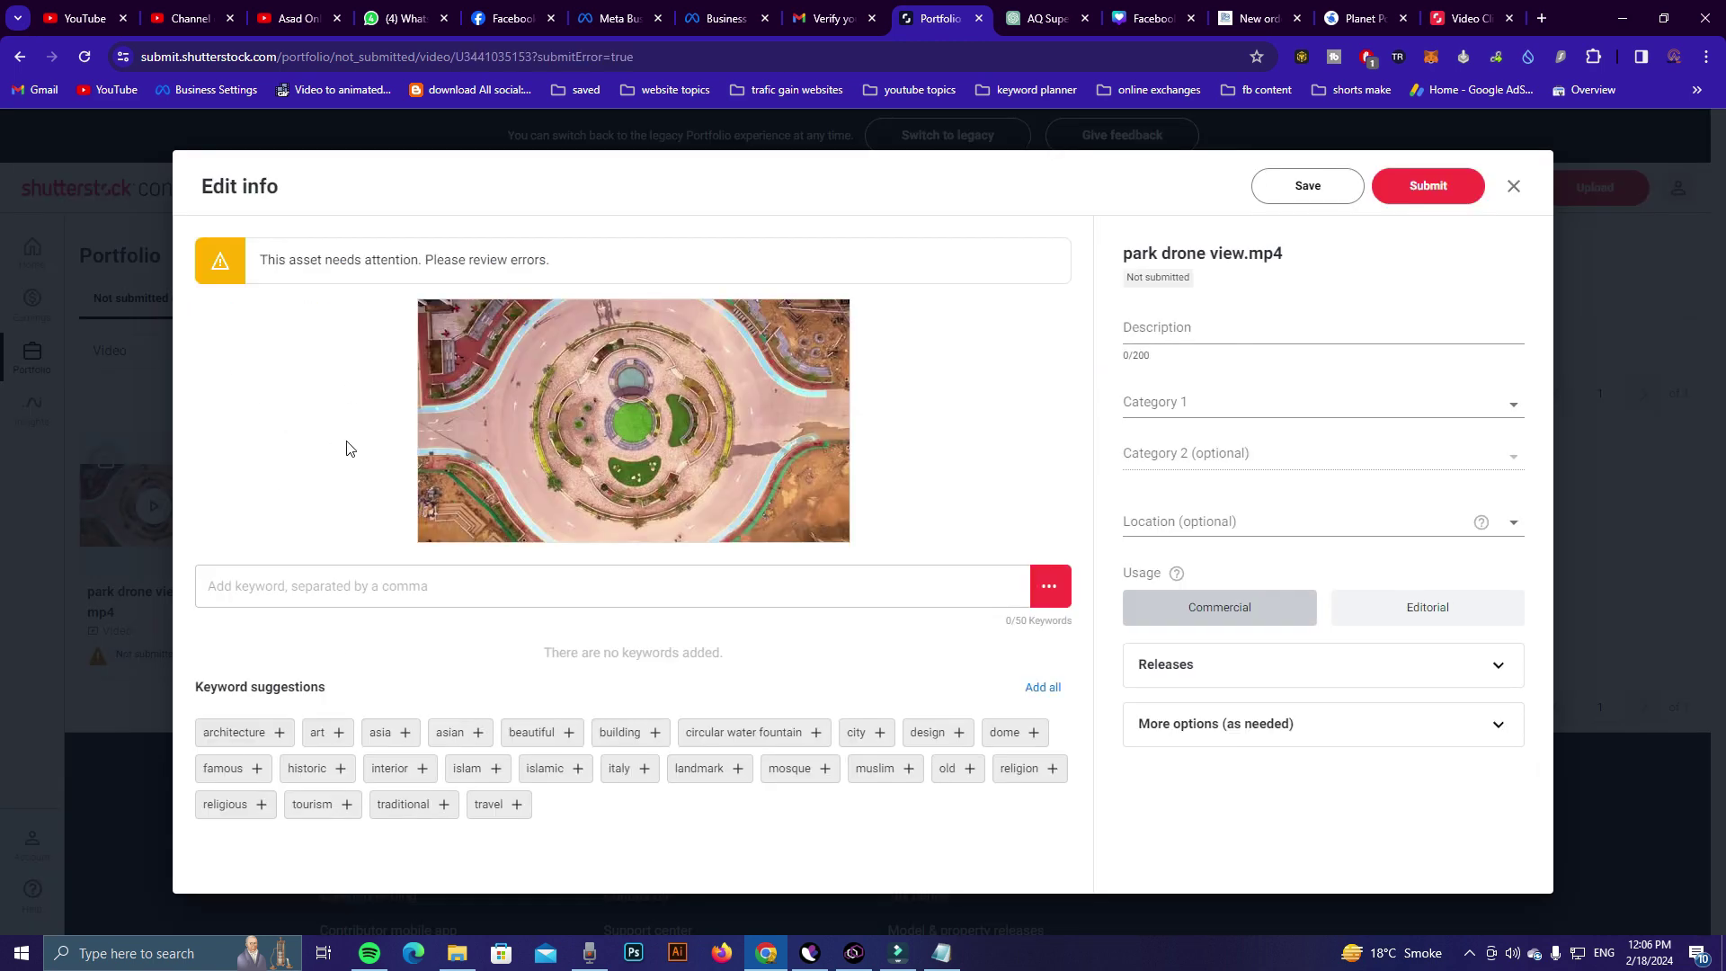
{"action": "left_click", "coordinate": [258, 580]}
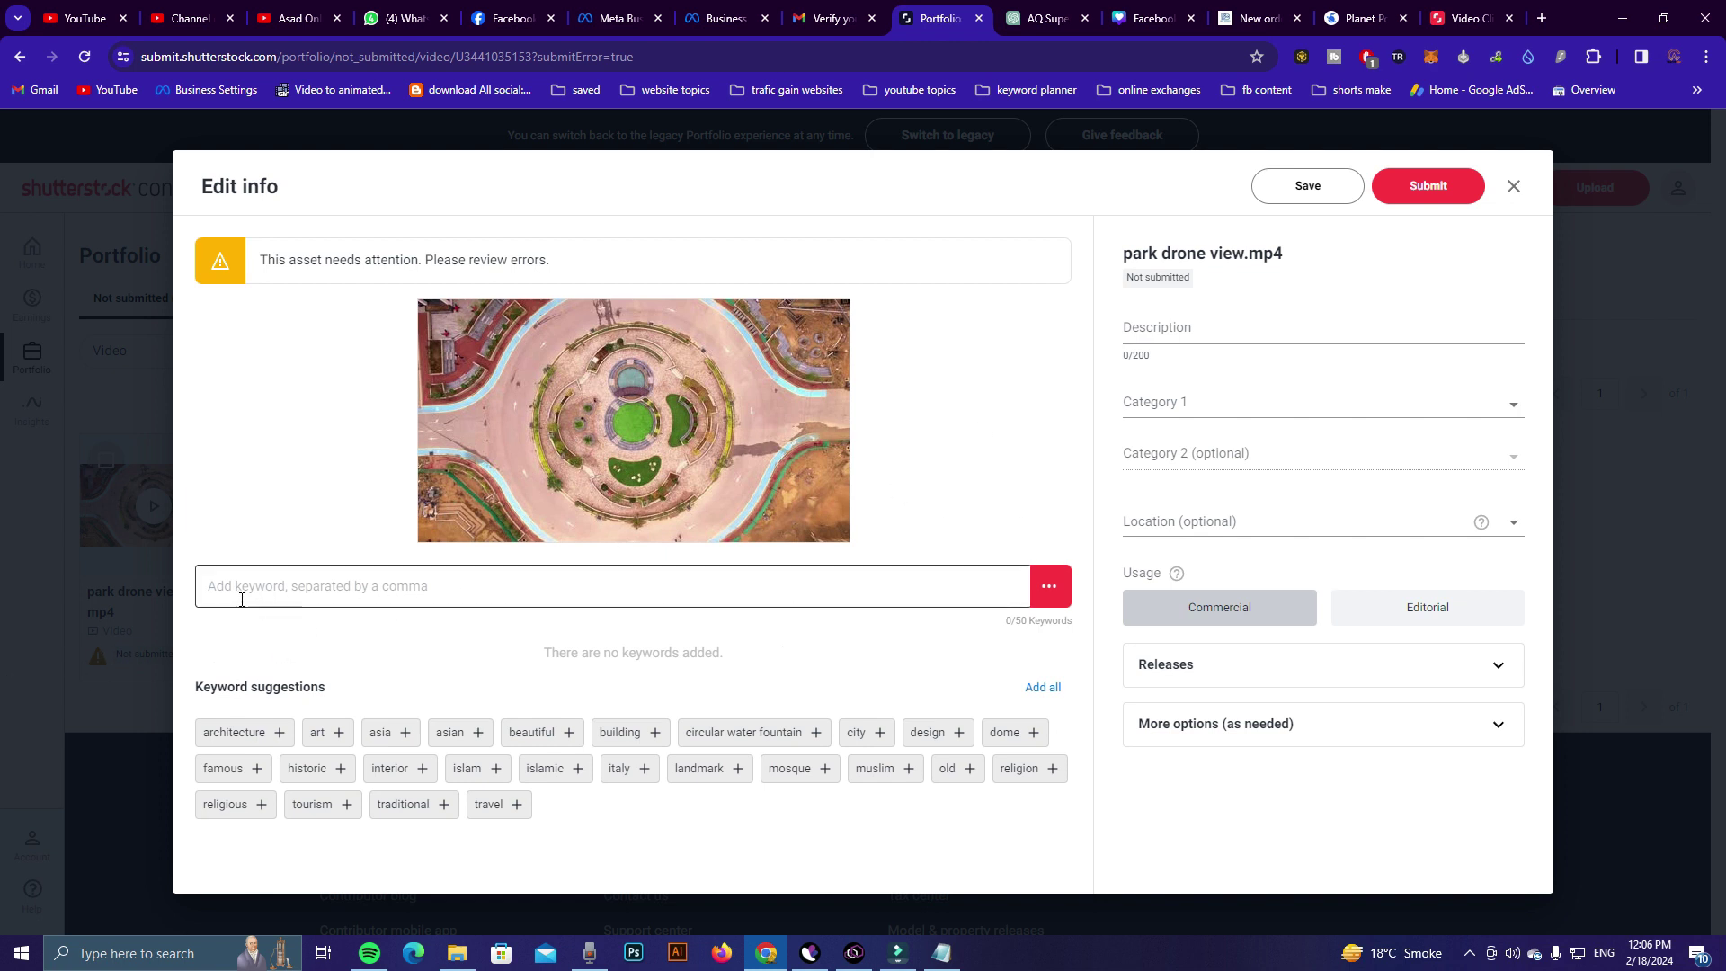
{"action": "left_click", "coordinate": [308, 587]}
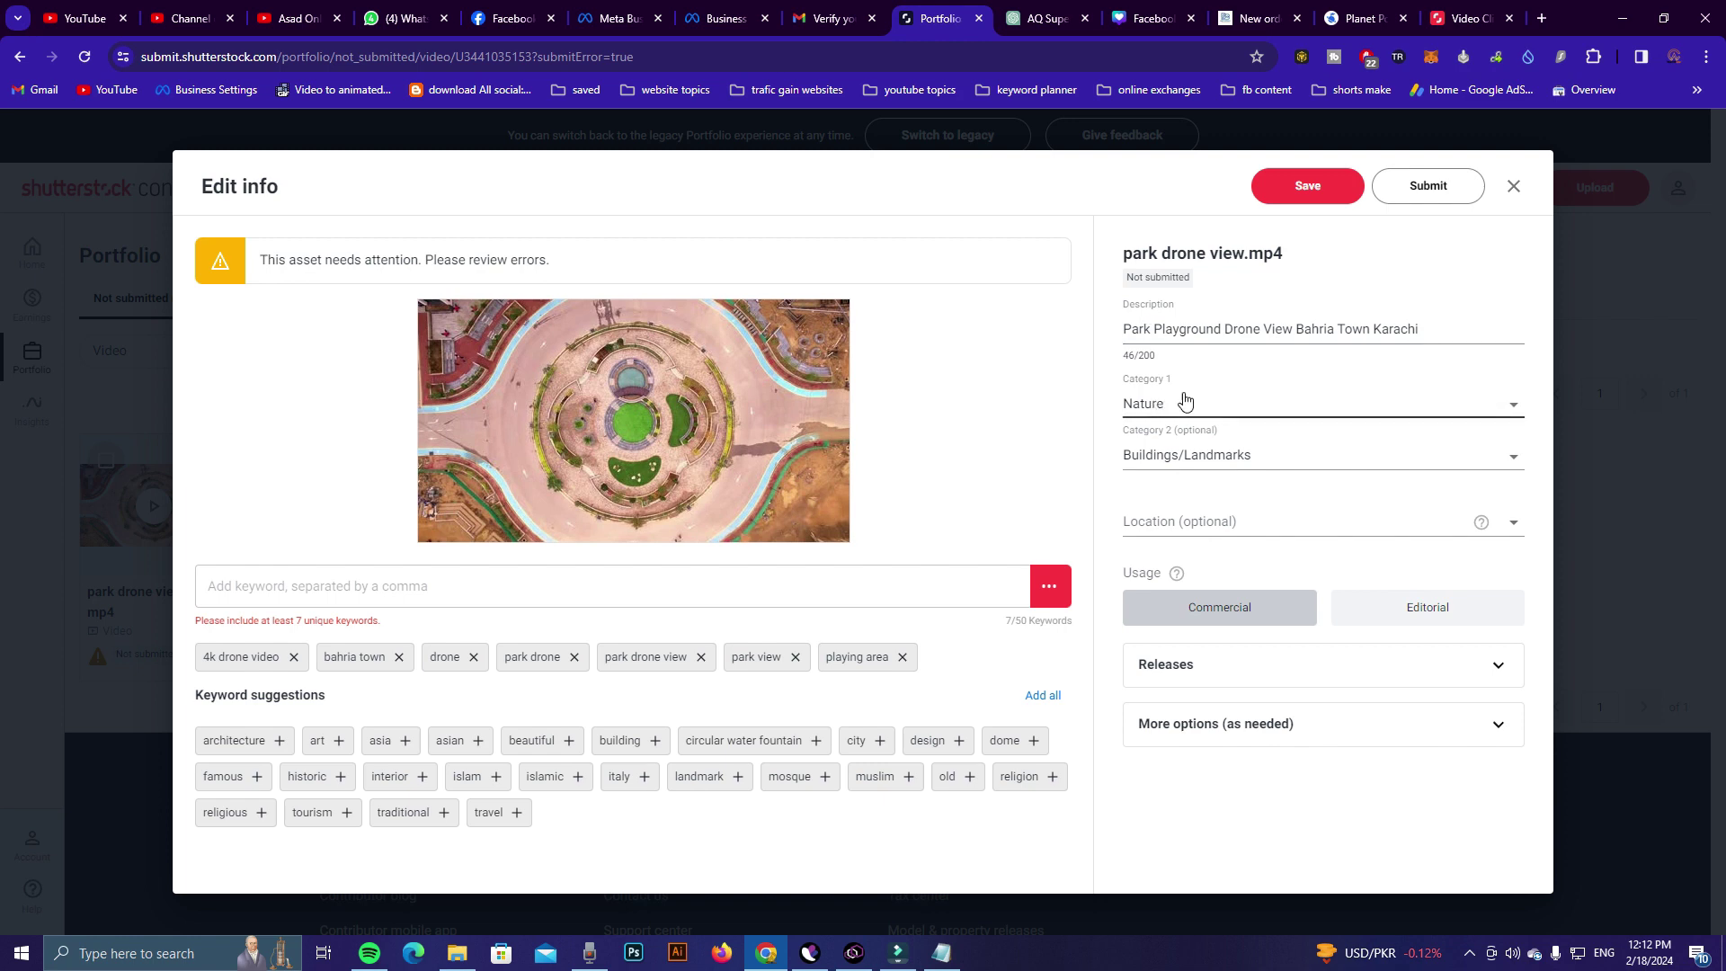
Step: Set the video's second category to Buildings/Landmarks, save the info and submit the video for review
{"action": "left_click", "coordinate": [1291, 459]}
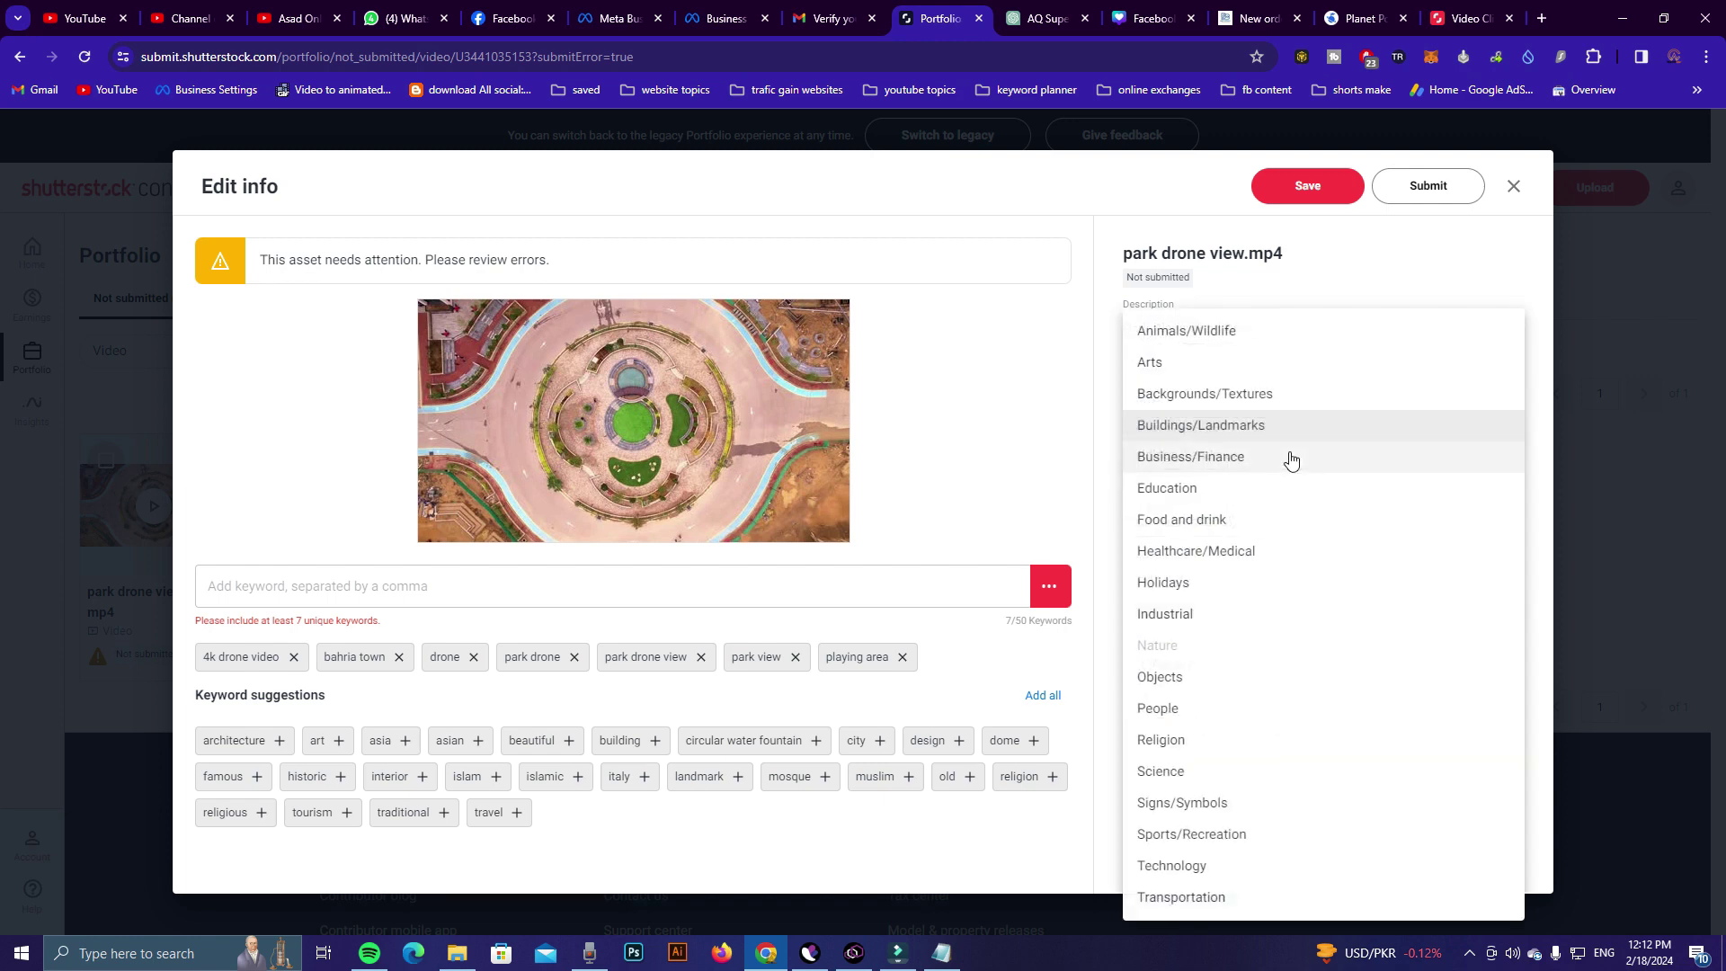
{"action": "left_click", "coordinate": [1205, 423]}
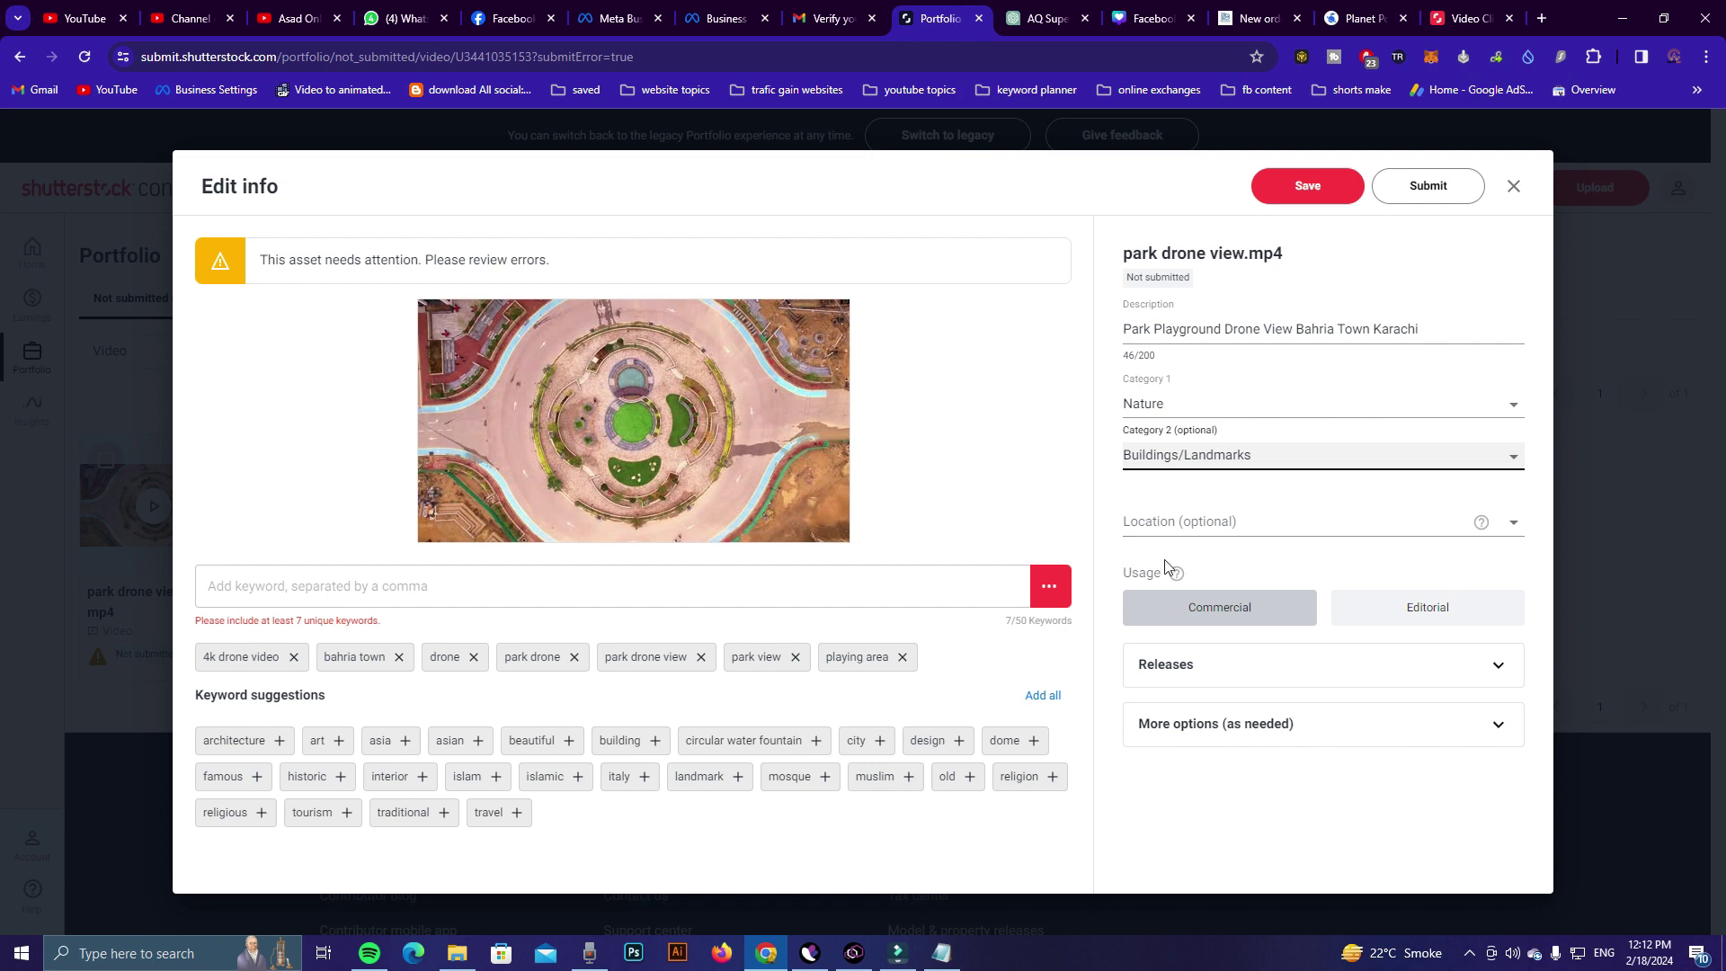
{"action": "left_click", "coordinate": [1307, 187]}
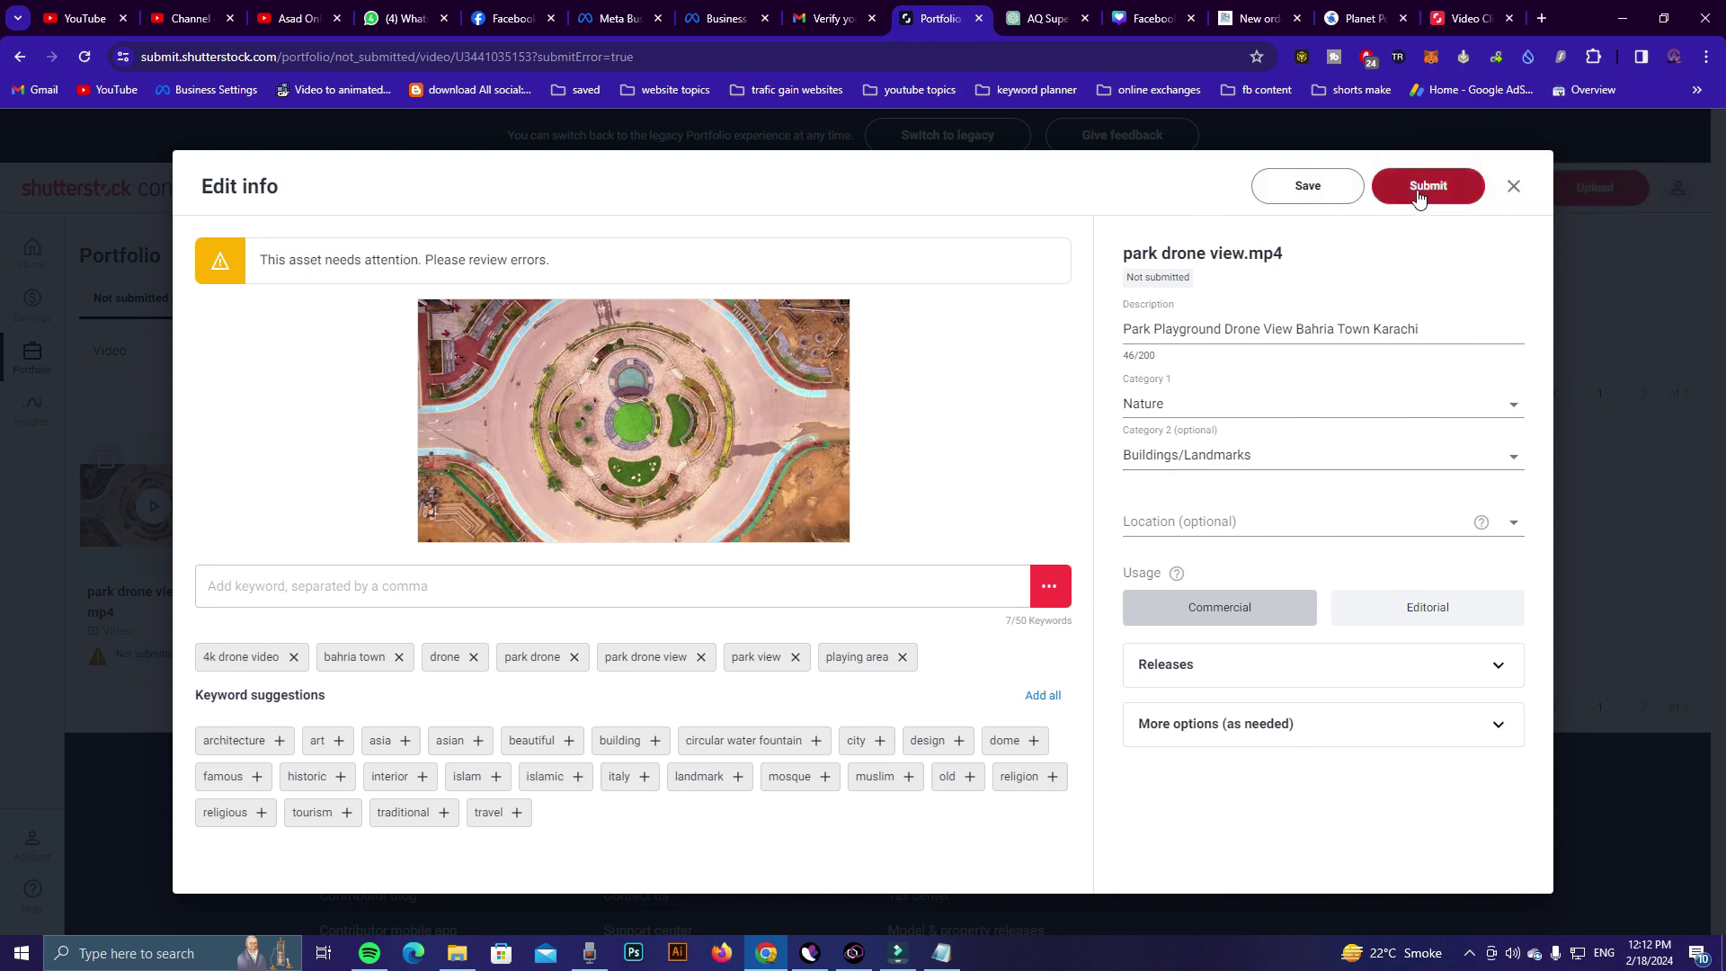
{"action": "left_click", "coordinate": [1419, 190]}
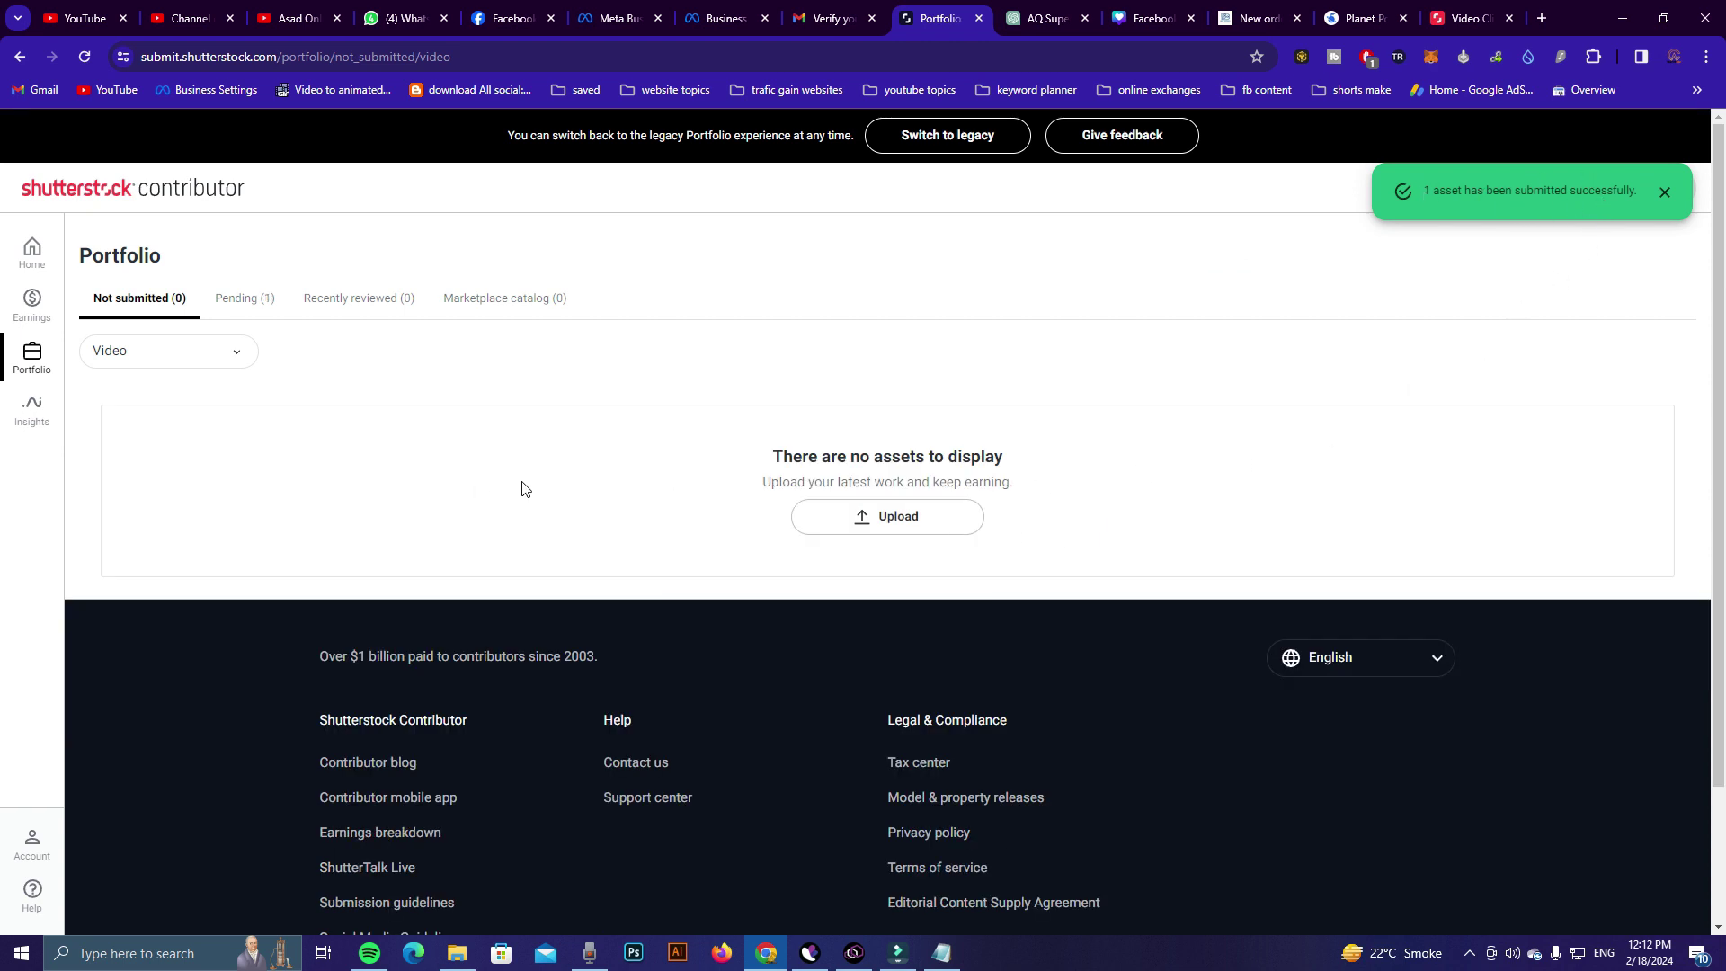
Step: View the pending videos in the portfolio and check the options available for the park drone view video
{"action": "left_click", "coordinate": [254, 300]}
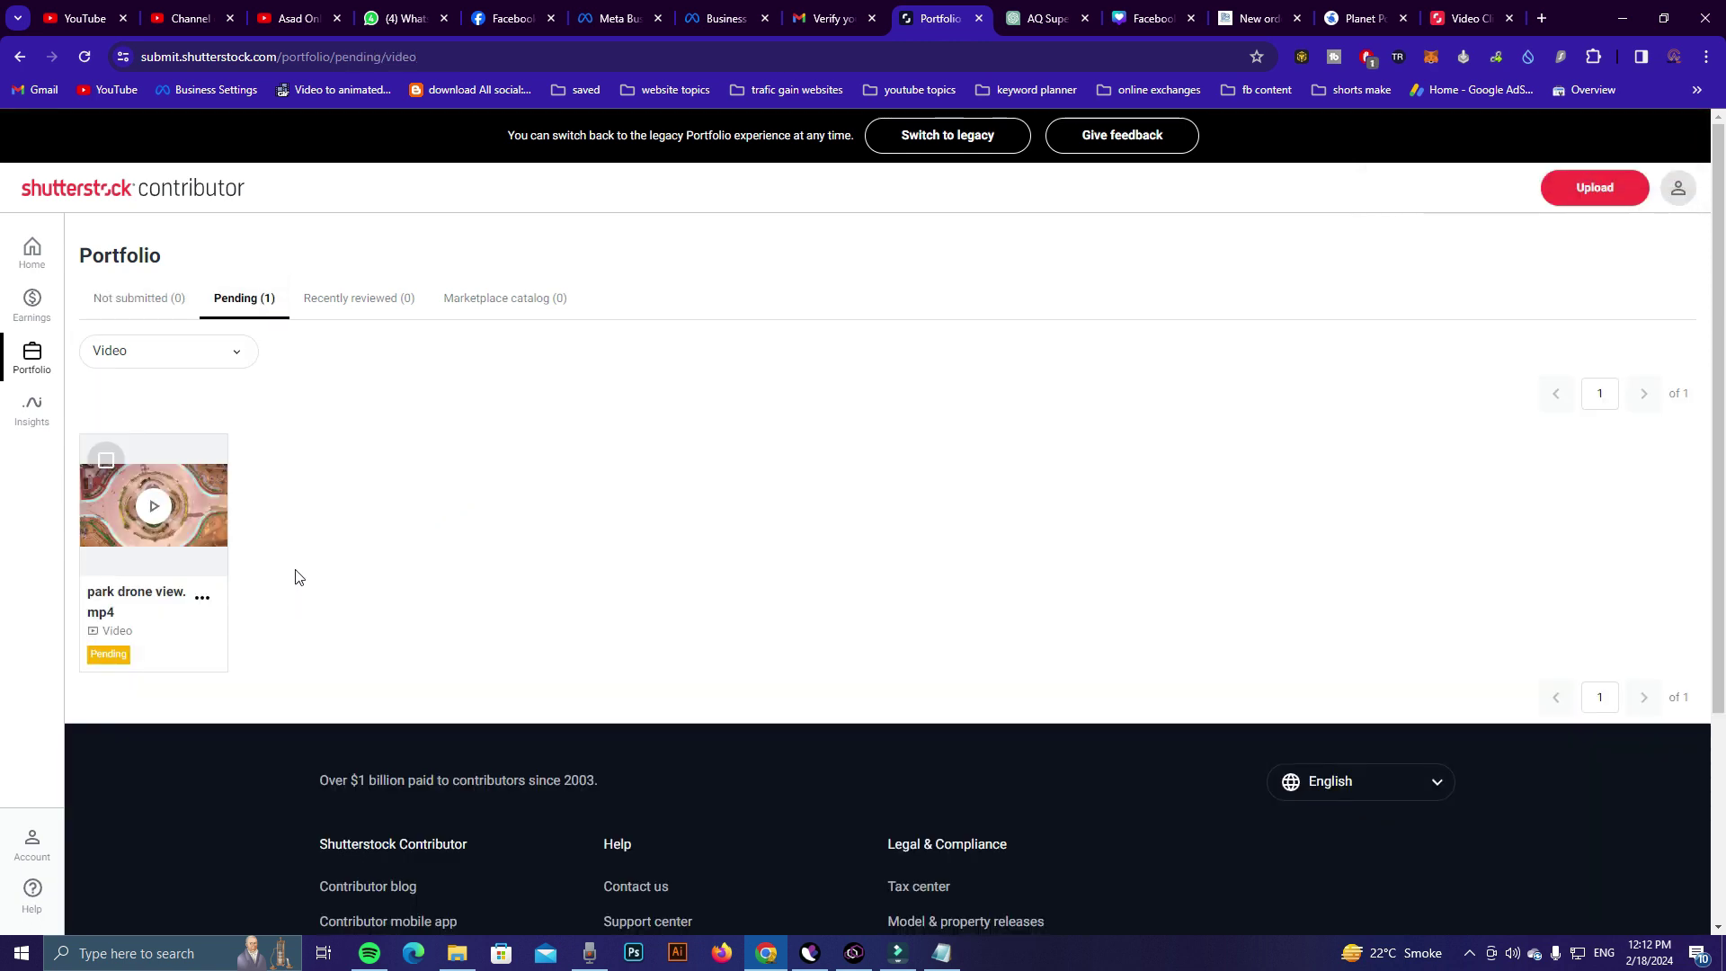
{"action": "left_click", "coordinate": [203, 599]}
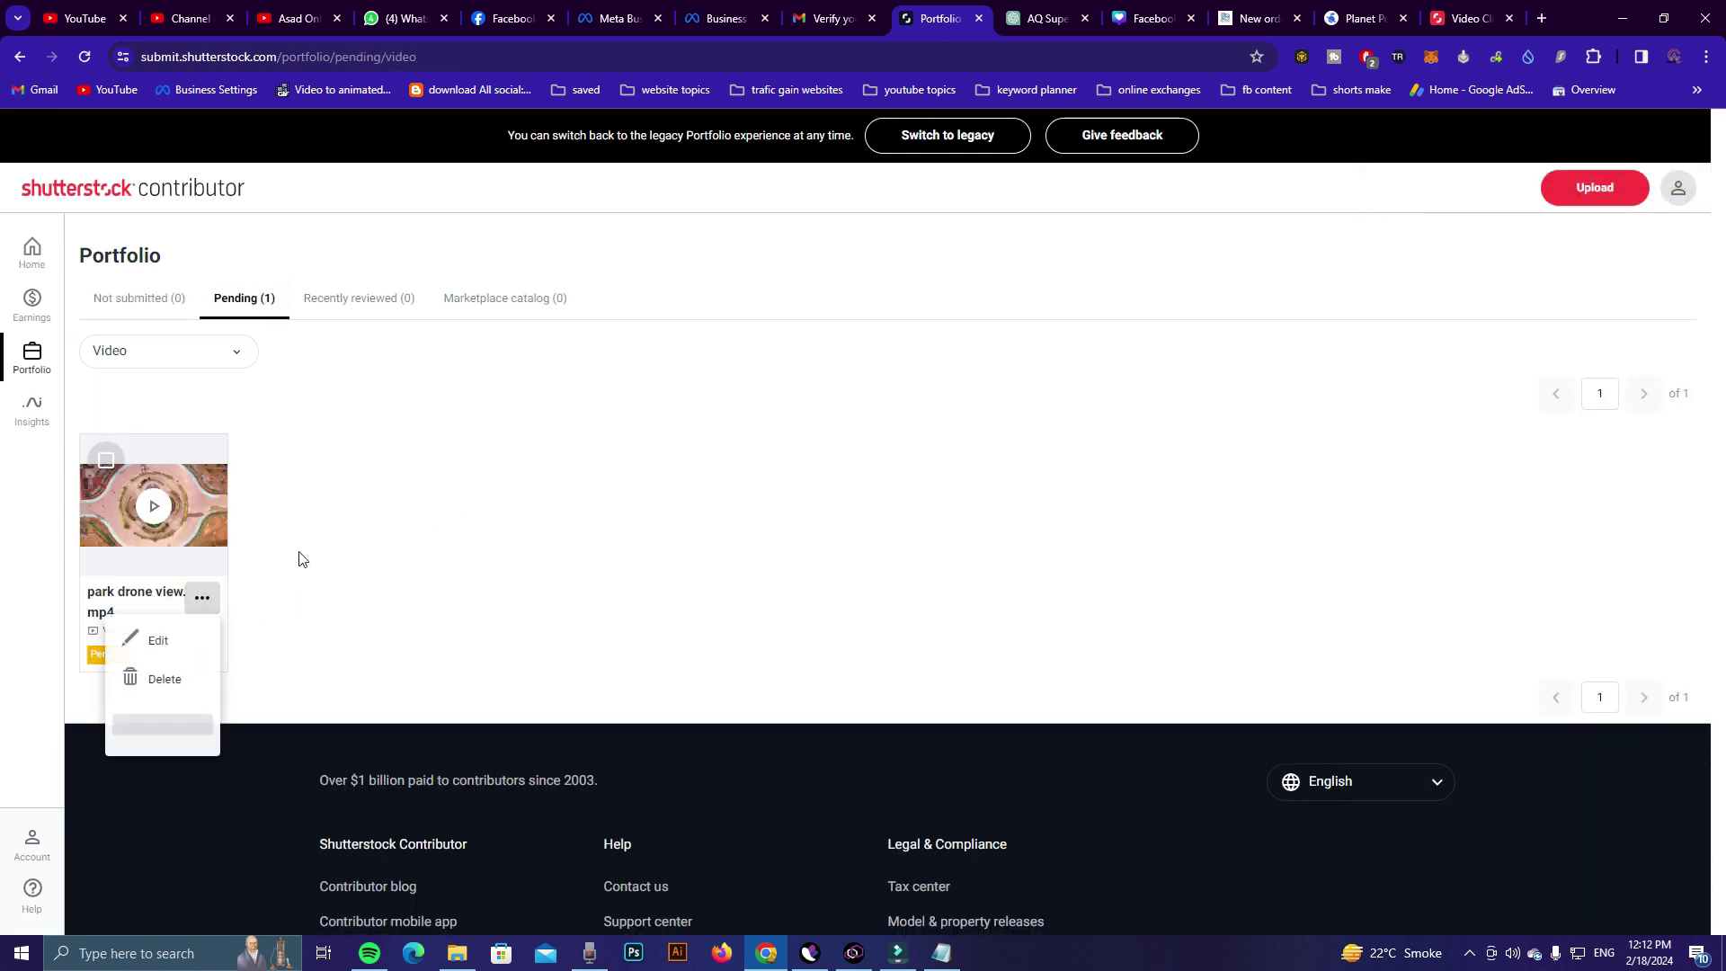
{"action": "left_click", "coordinate": [342, 528]}
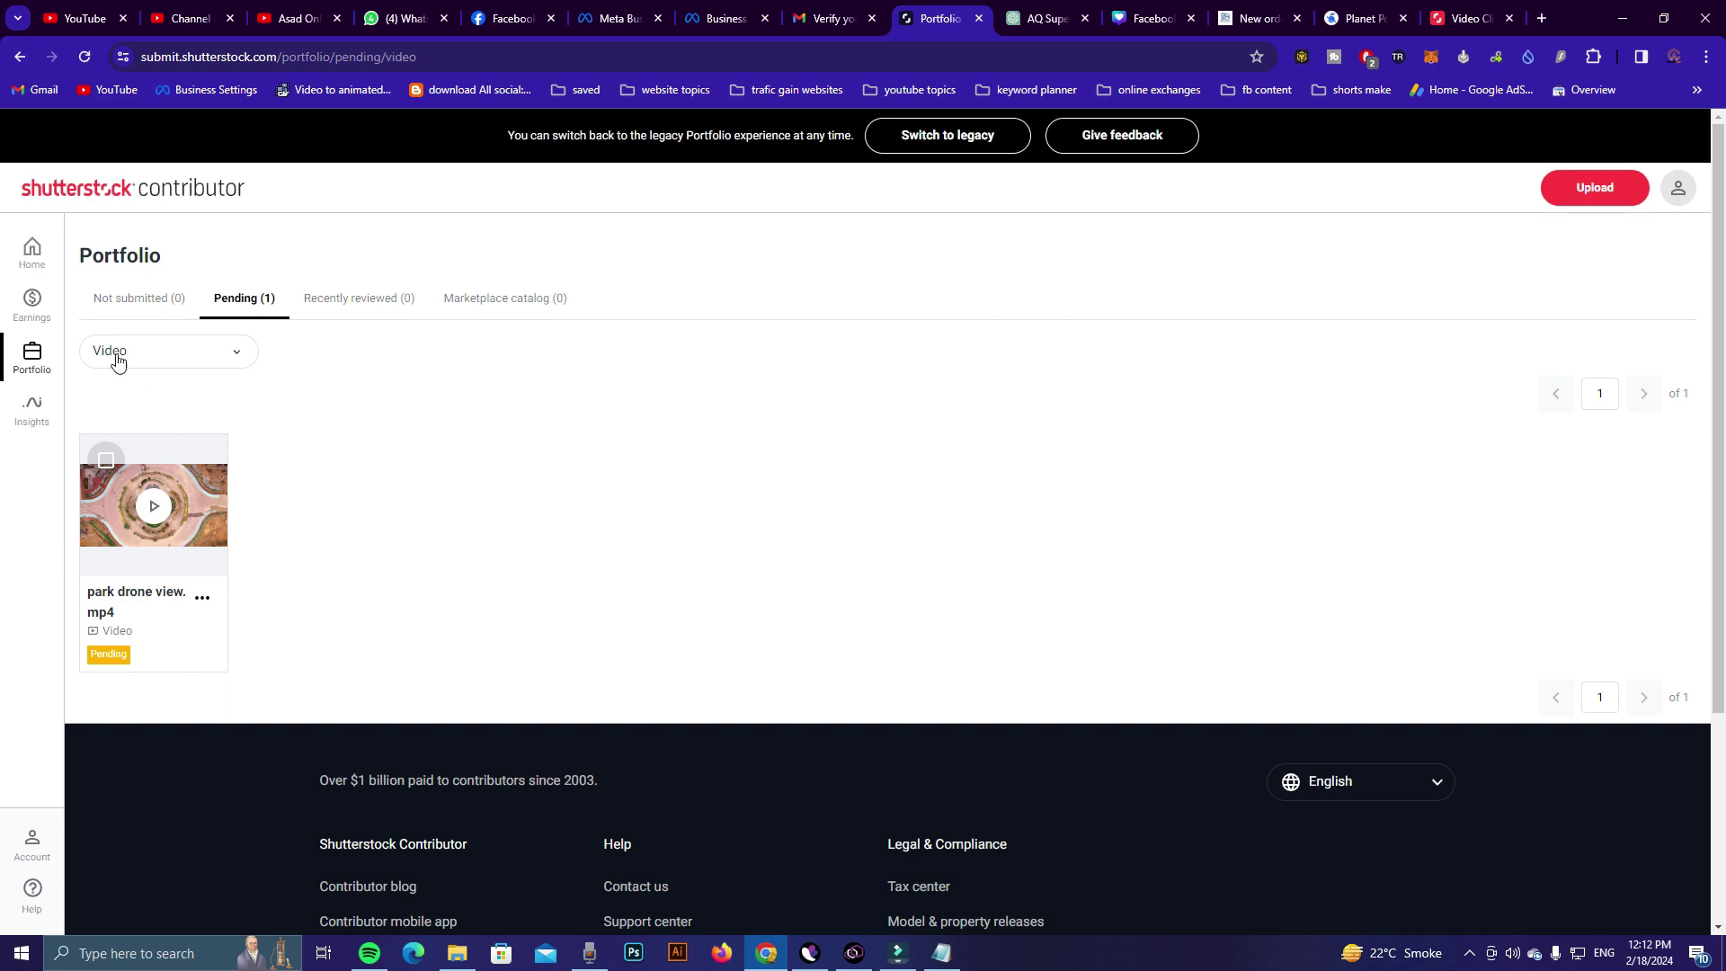
Step: Return to the home dashboard and look through its notices and sections
{"action": "left_click", "coordinate": [32, 251]}
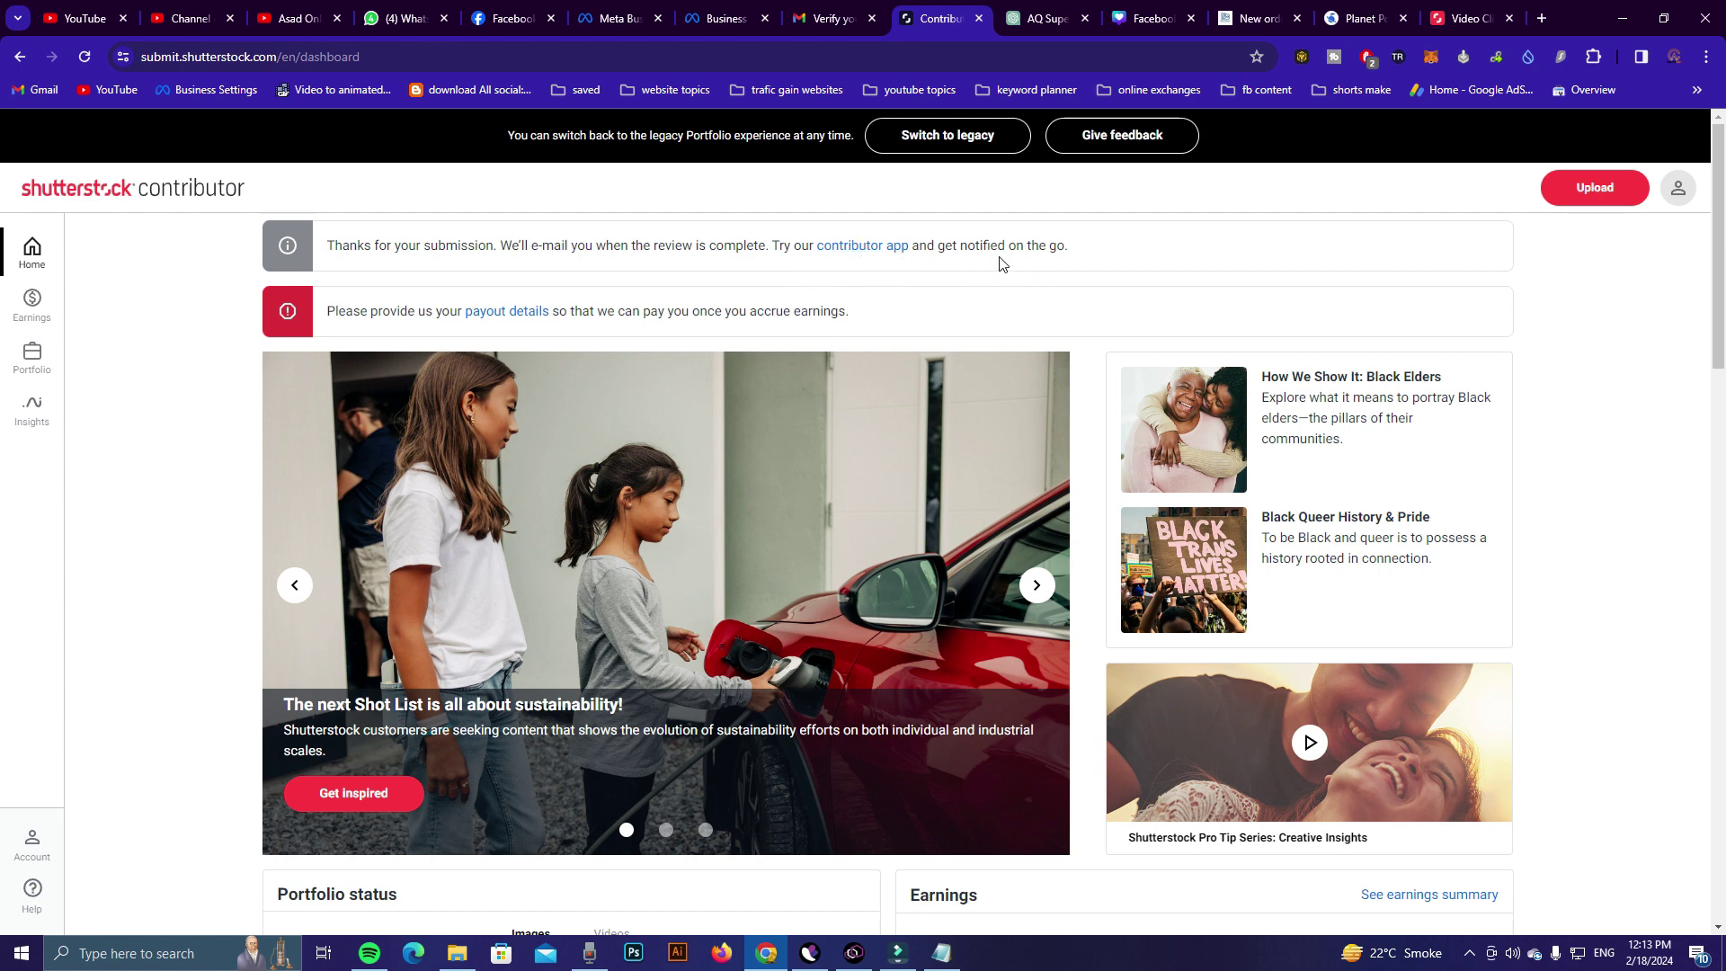
{"action": "scroll", "coordinate": [1115, 409], "scroll_direction": "down", "scroll_amount": 2}
{"action": "scroll", "coordinate": [1098, 443], "scroll_direction": "up", "scroll_amount": 2}
{"action": "scroll", "coordinate": [1097, 443], "scroll_direction": "down", "scroll_amount": 10}
{"action": "scroll", "coordinate": [1095, 444], "scroll_direction": "up", "scroll_amount": 10}
Step: View the contributor mobile app page and its Google Play listing, and return to the contributor dashboard
{"action": "left_click", "coordinate": [859, 248]}
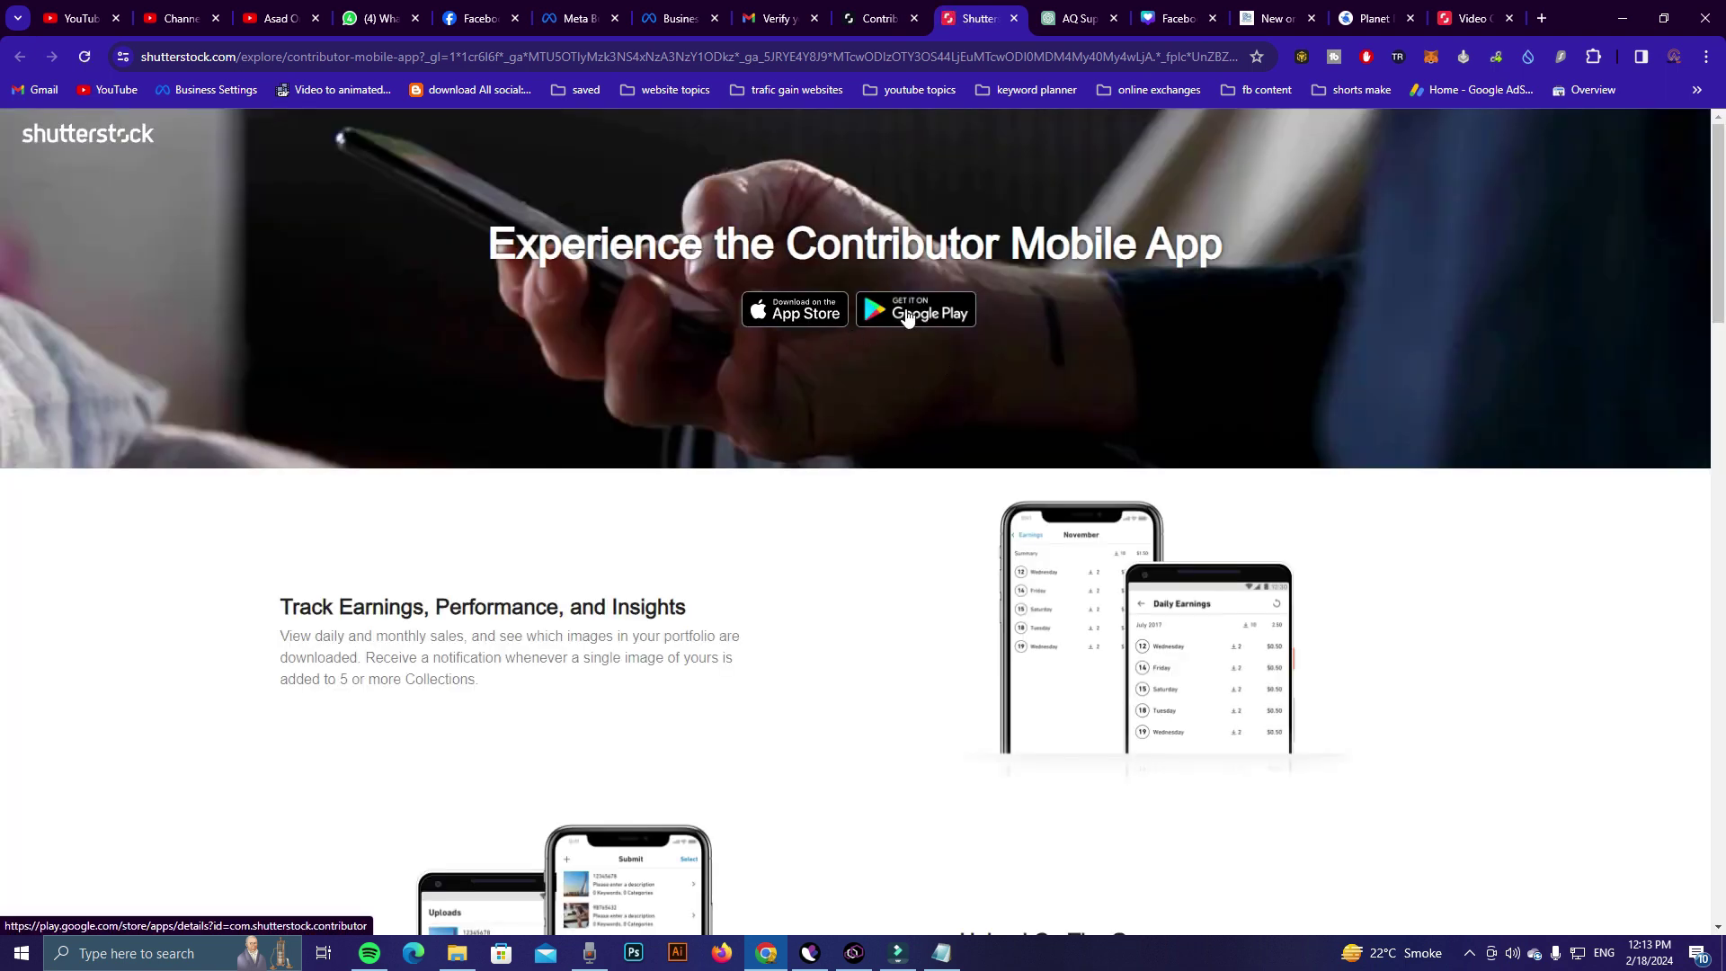
{"action": "left_click", "coordinate": [908, 317]}
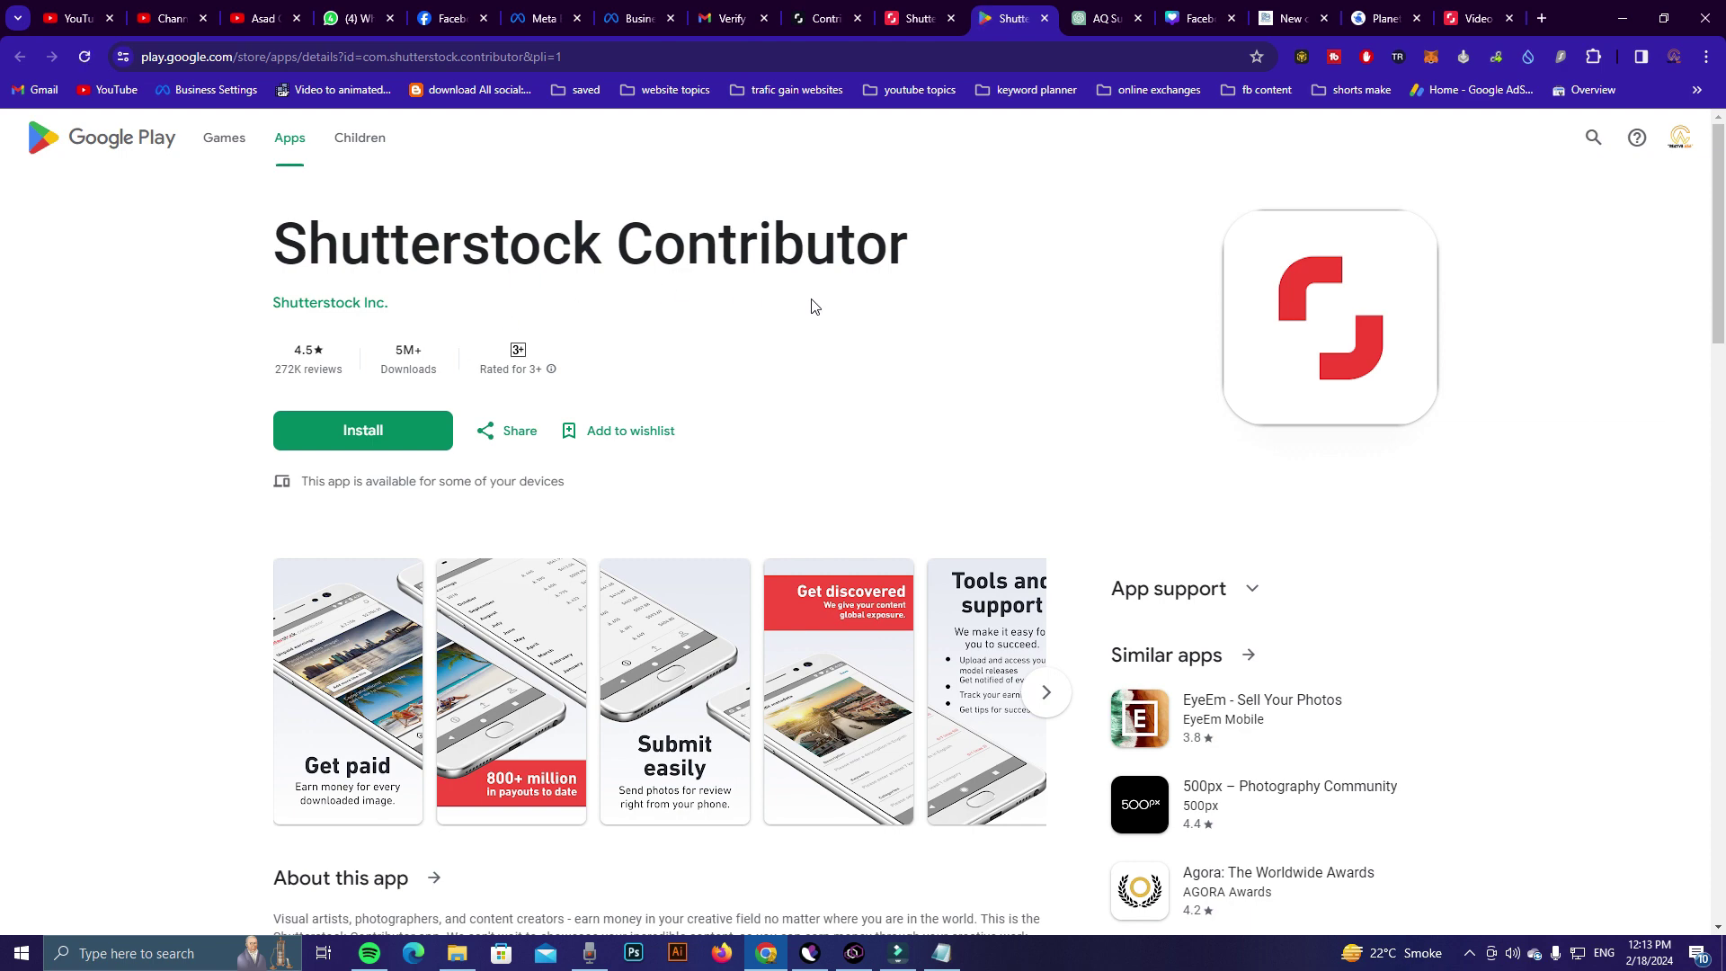
{"action": "left_click", "coordinate": [910, 9]}
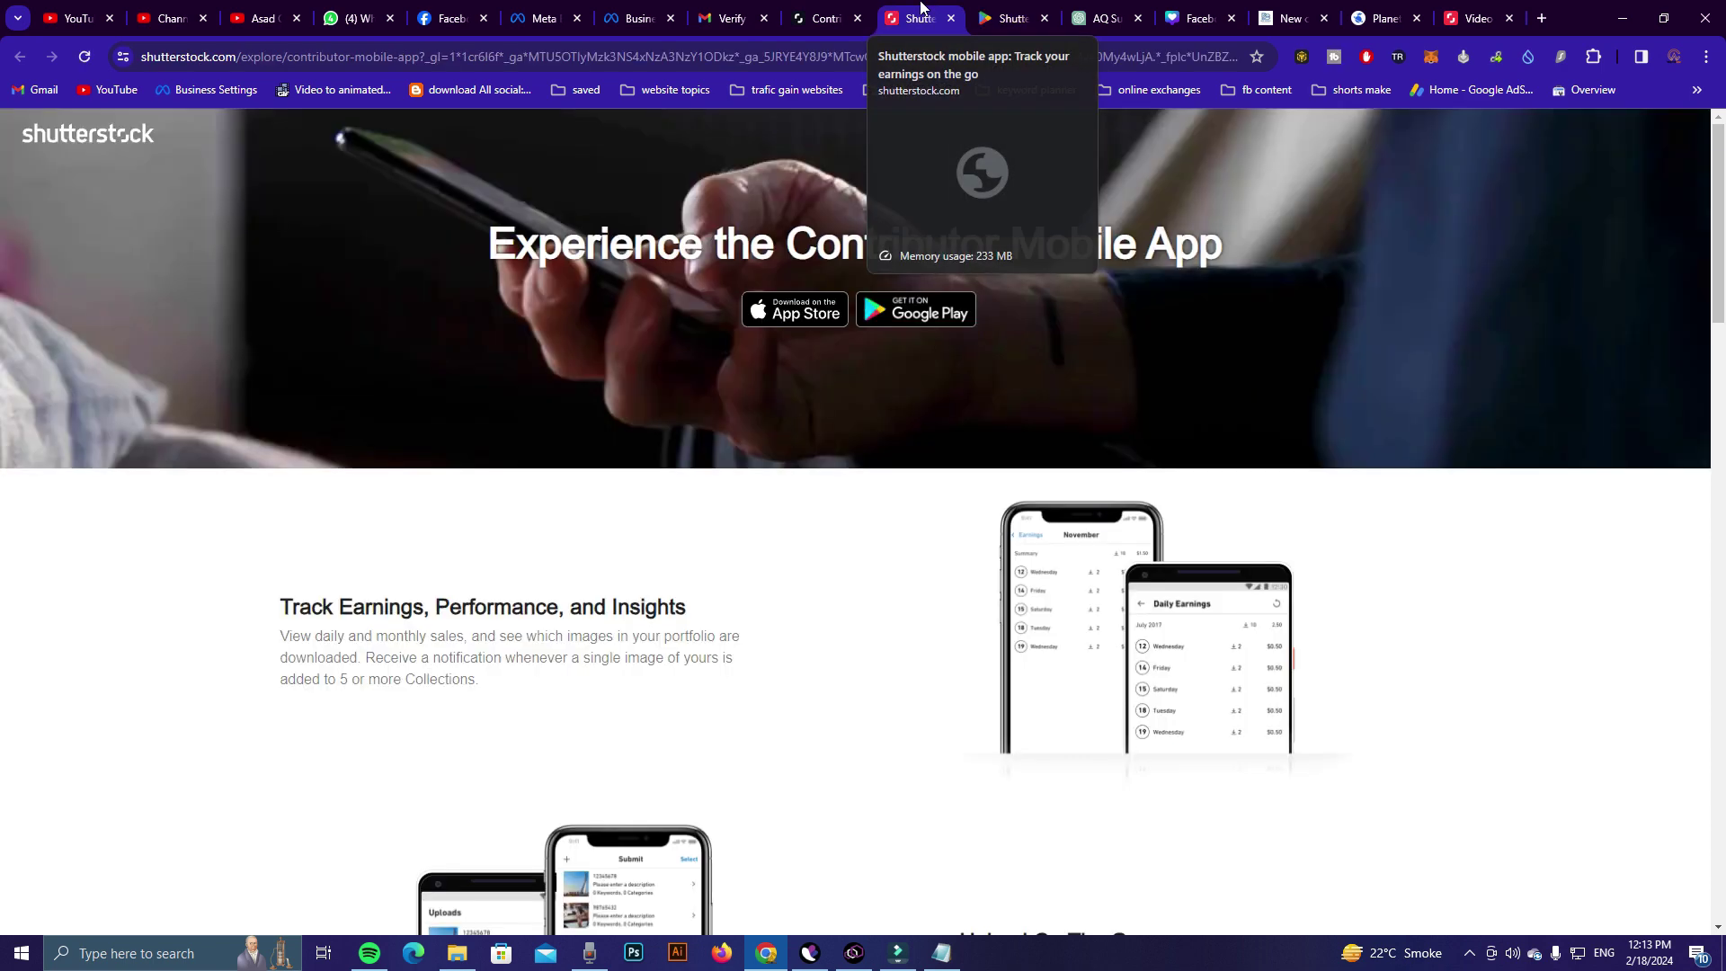
{"action": "left_click", "coordinate": [793, 8]}
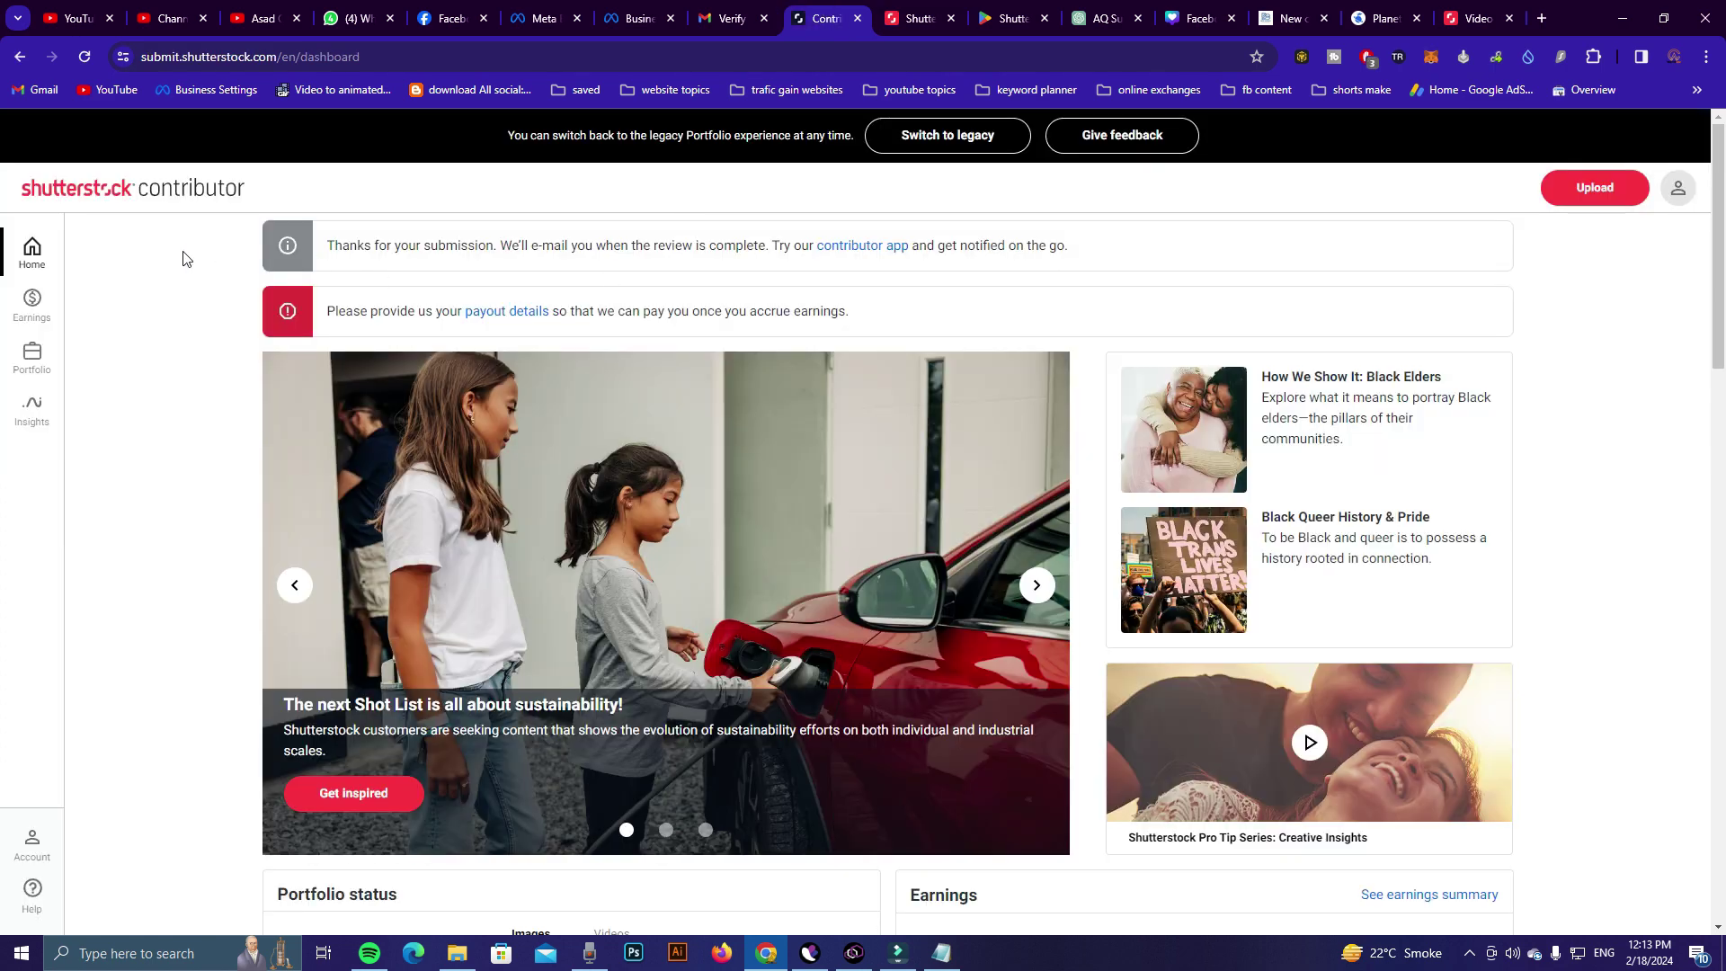
Step: Open the payment history from the earnings section and dismiss the feedback survey
{"action": "left_click", "coordinate": [35, 309]}
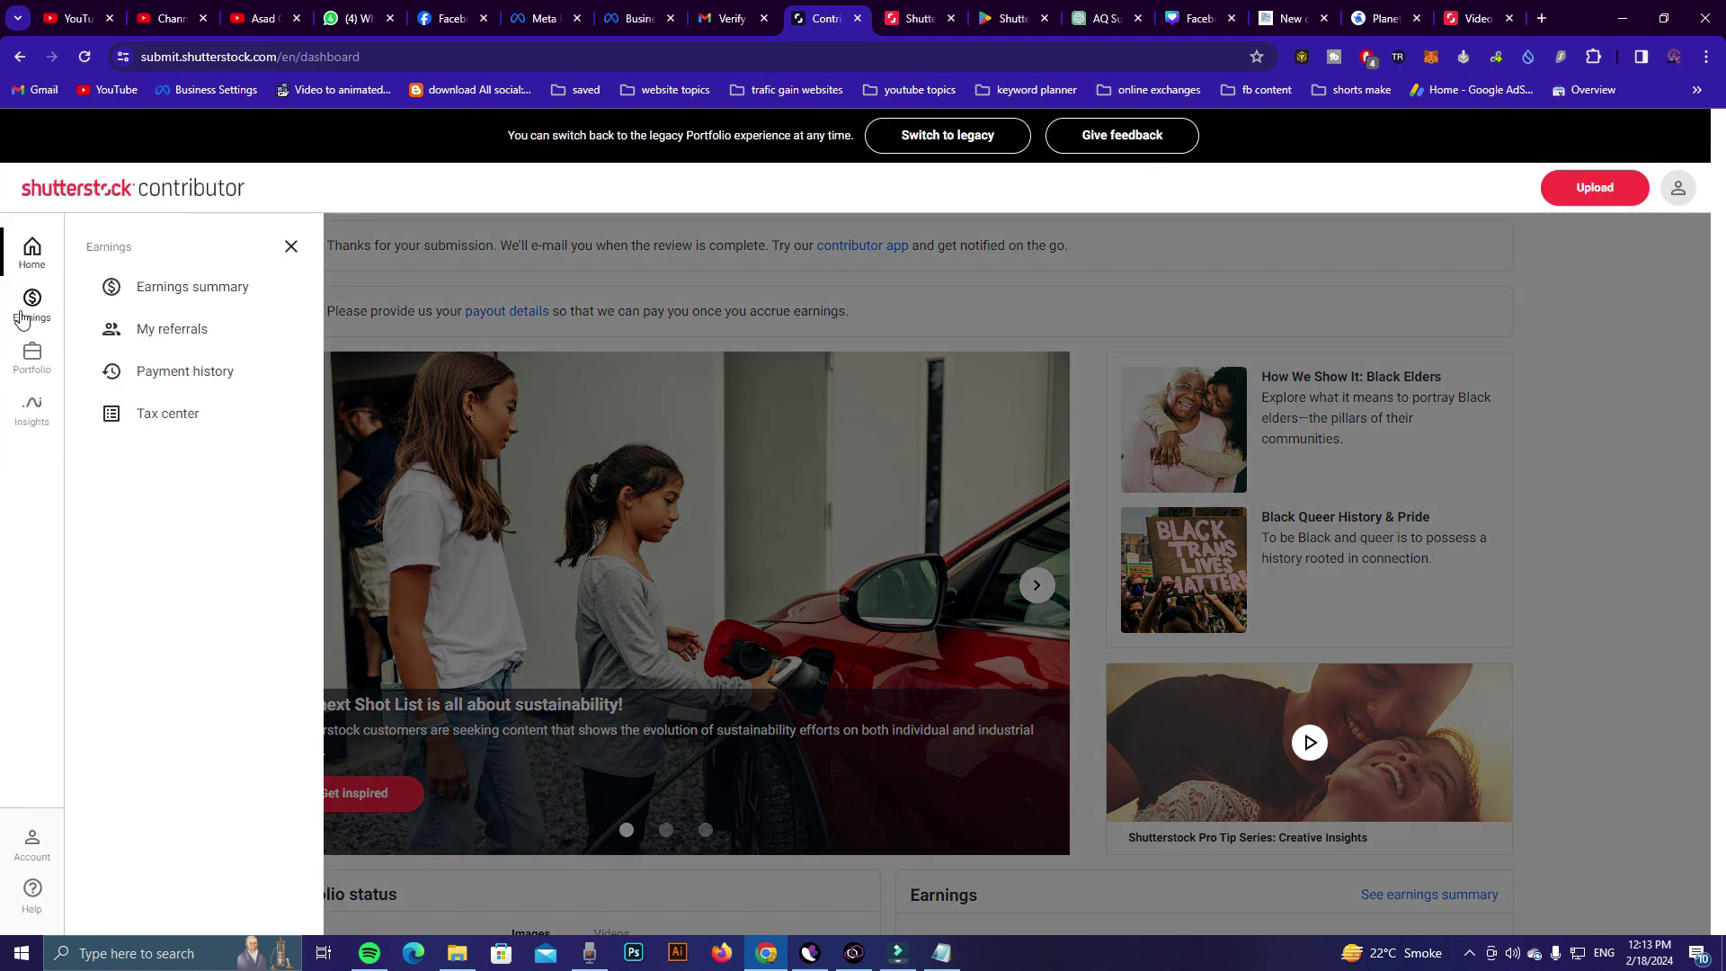
{"action": "left_click", "coordinate": [181, 381]}
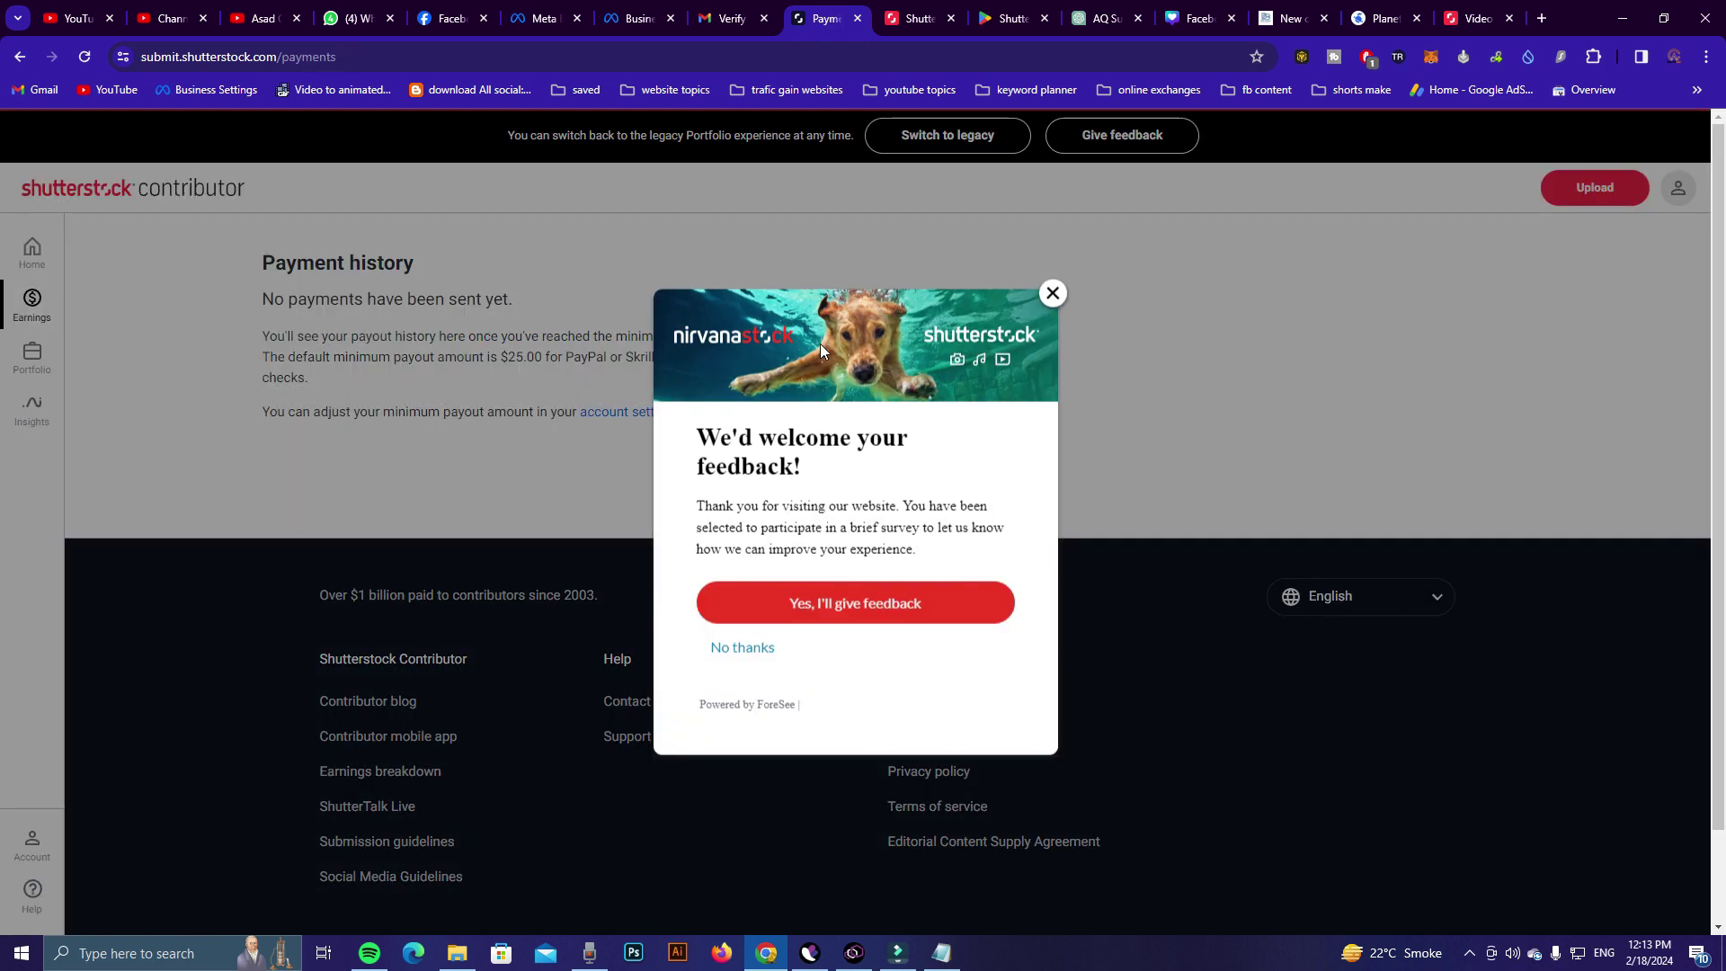
{"action": "left_click", "coordinate": [1053, 293]}
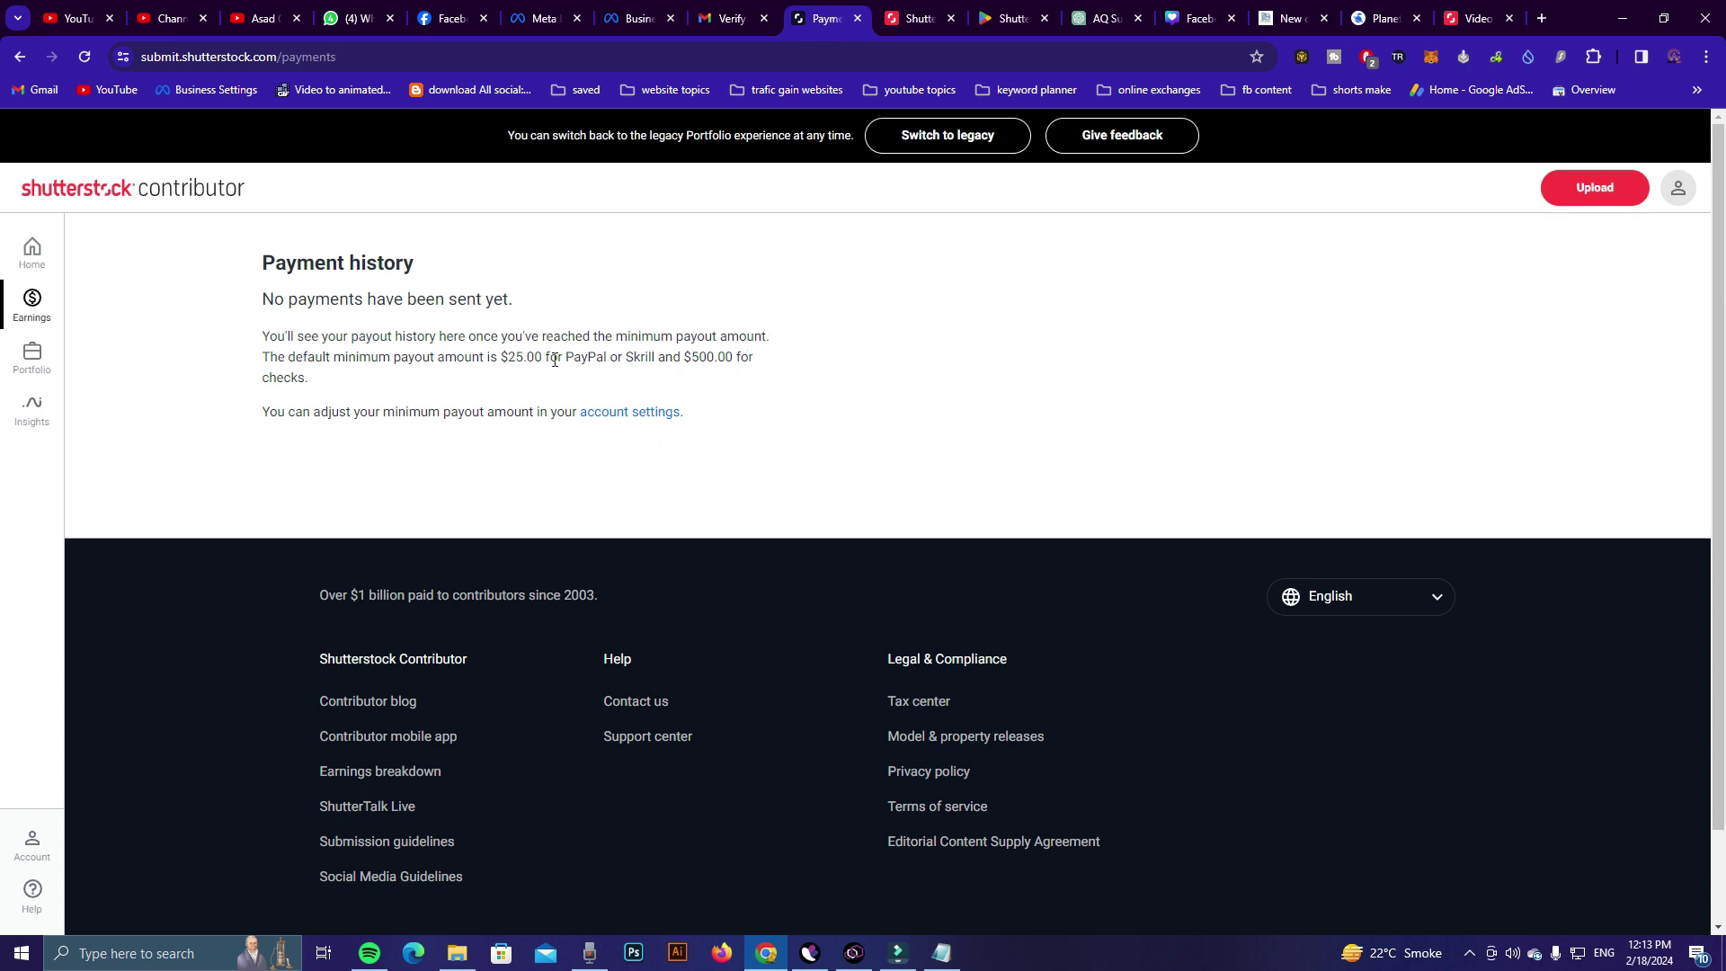
Step: Open the account settings from the payment history page and choose Payoneer as the payout method
{"action": "left_click", "coordinate": [615, 419]}
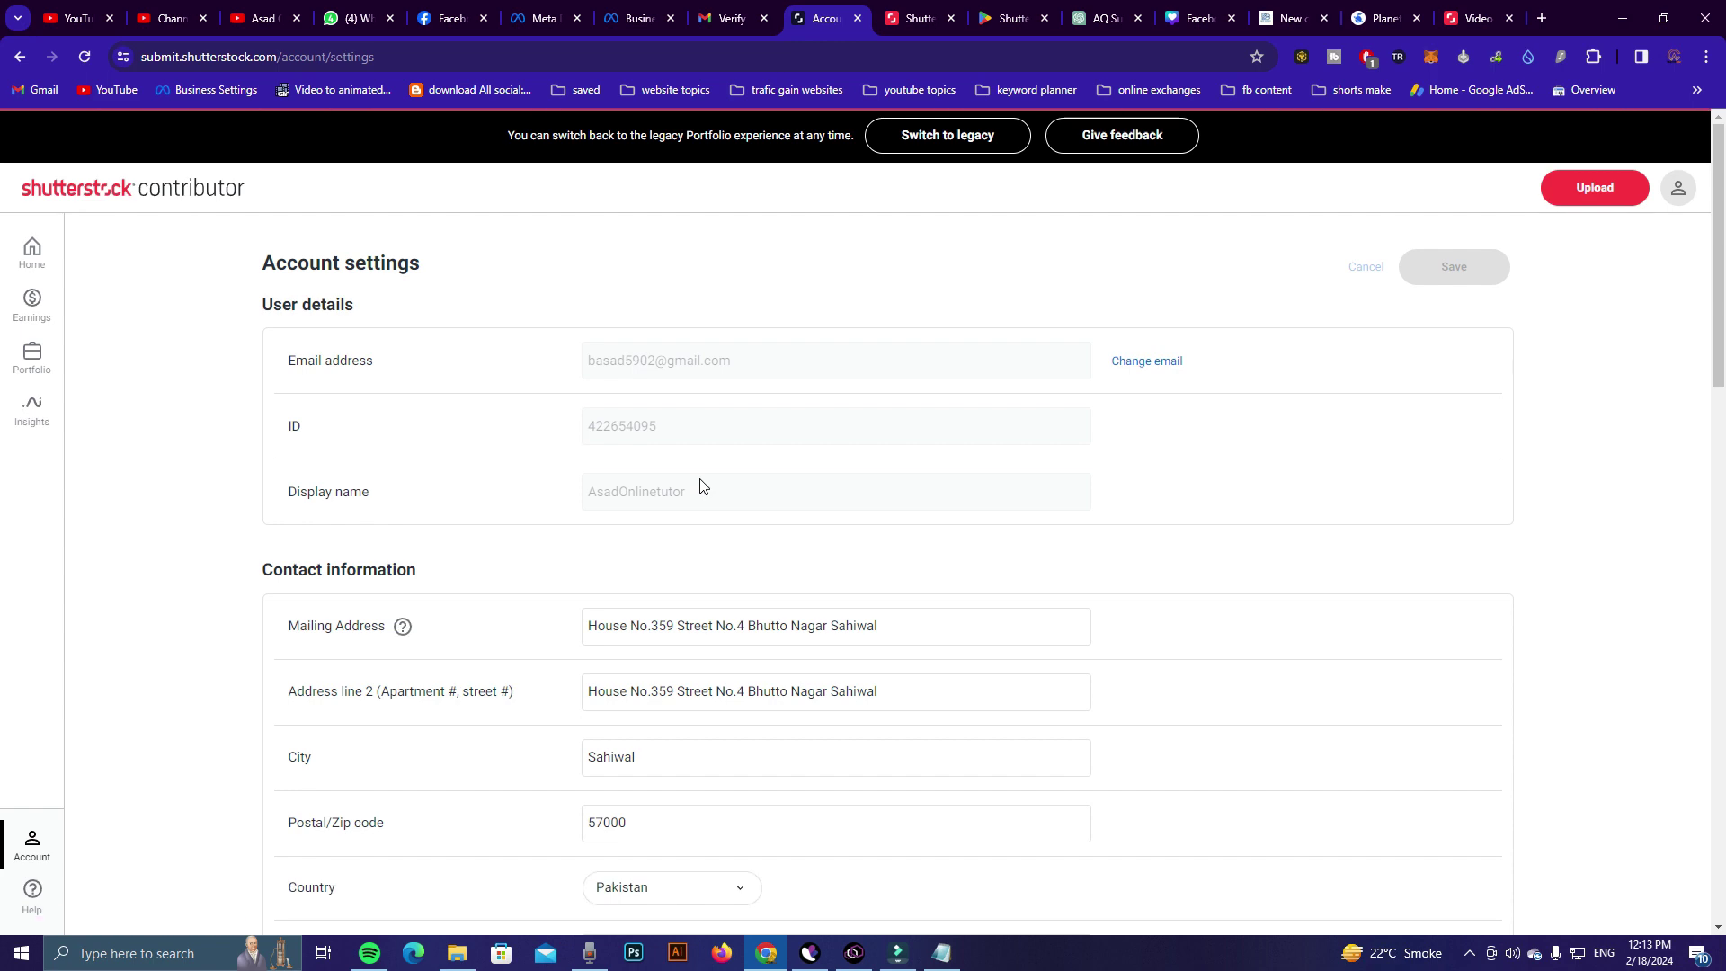
{"action": "scroll", "coordinate": [481, 533], "scroll_direction": "down", "scroll_amount": 9}
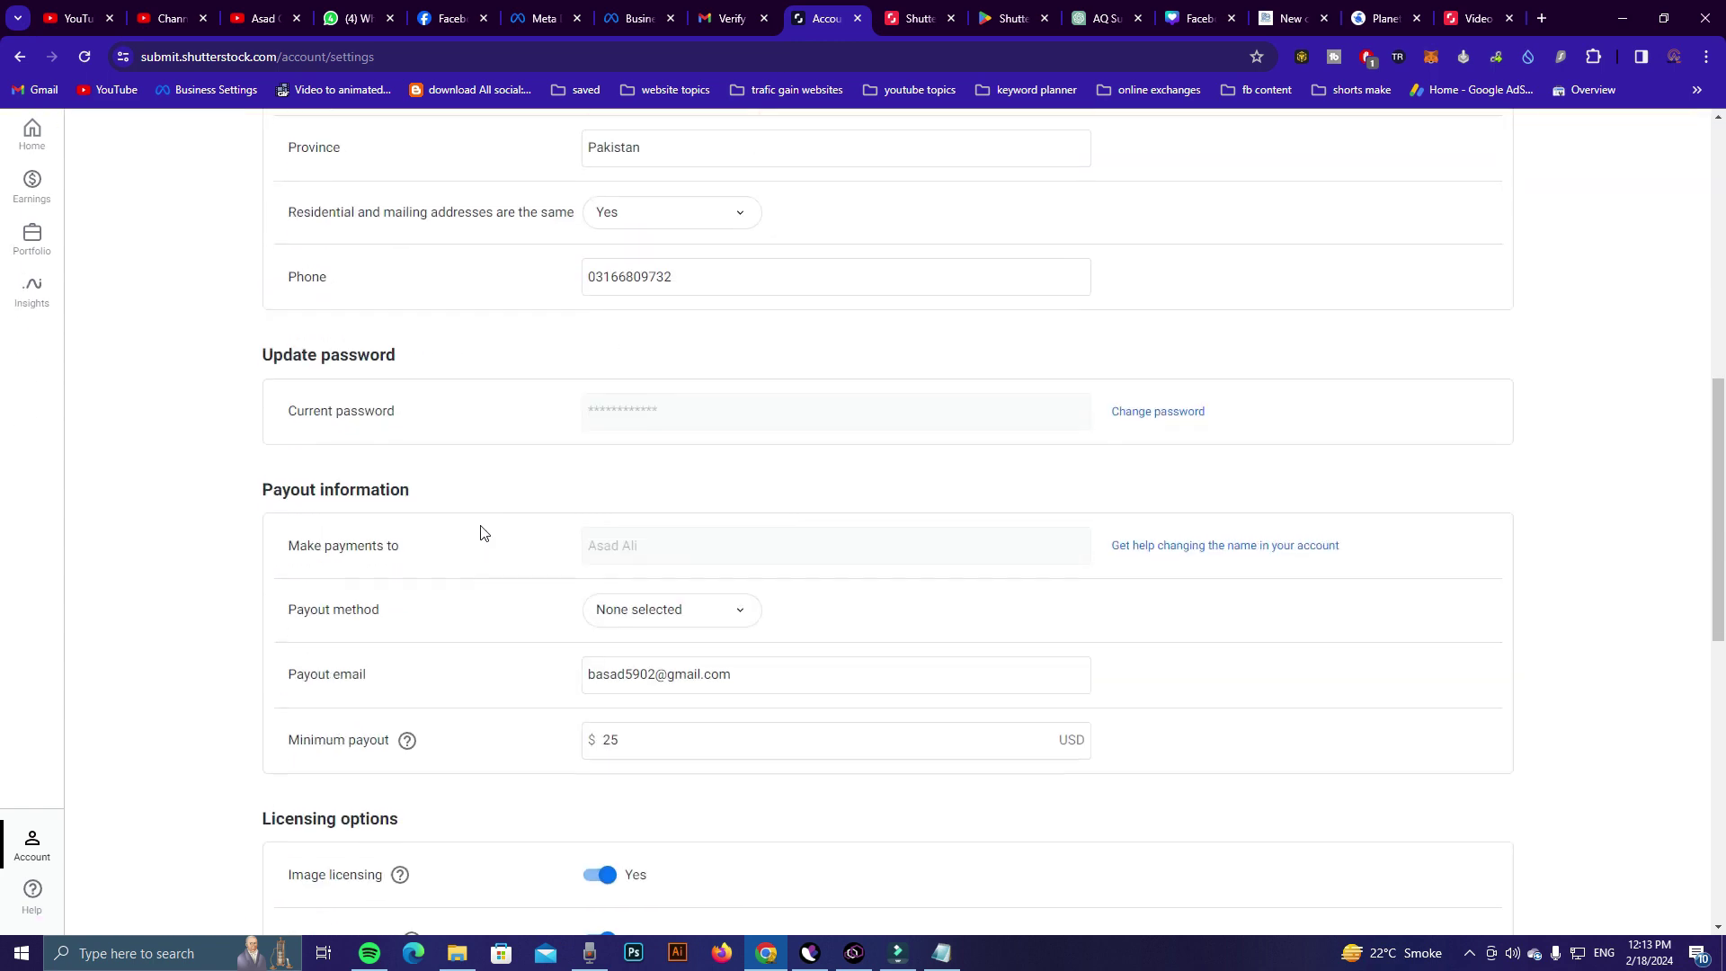
{"action": "scroll", "coordinate": [481, 533], "scroll_direction": "down", "scroll_amount": 1}
{"action": "scroll", "coordinate": [481, 534], "scroll_direction": "down", "scroll_amount": 2}
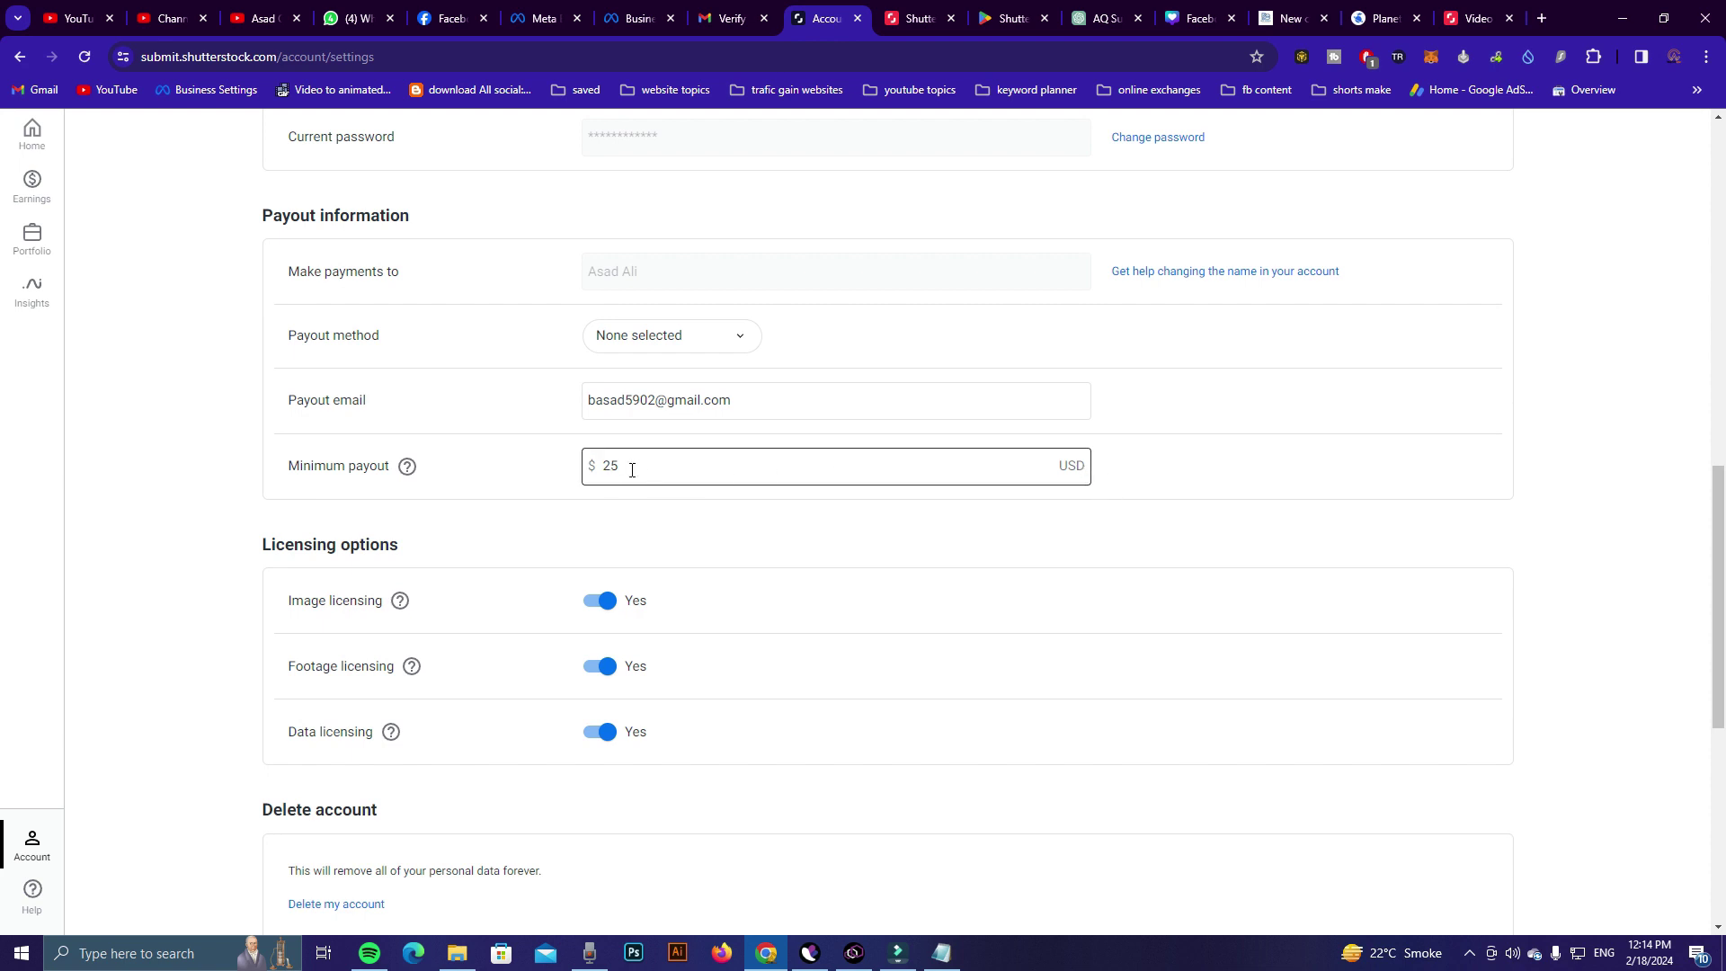
{"action": "left_click", "coordinate": [742, 333]}
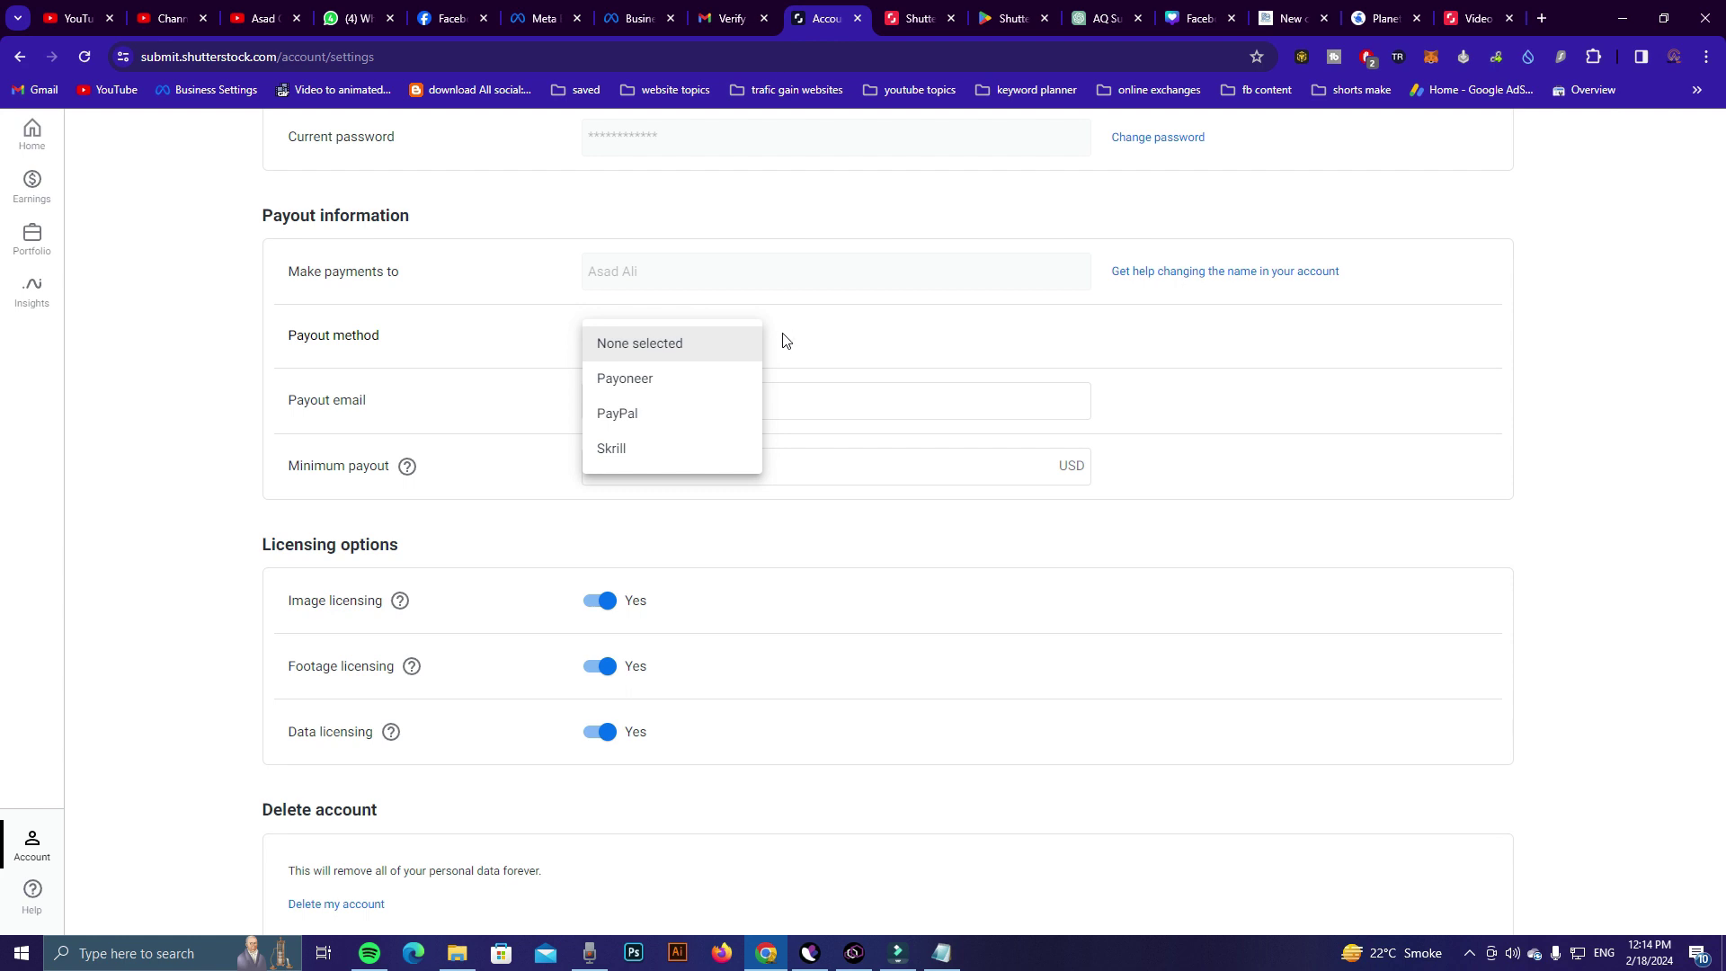
{"action": "left_click", "coordinate": [643, 381]}
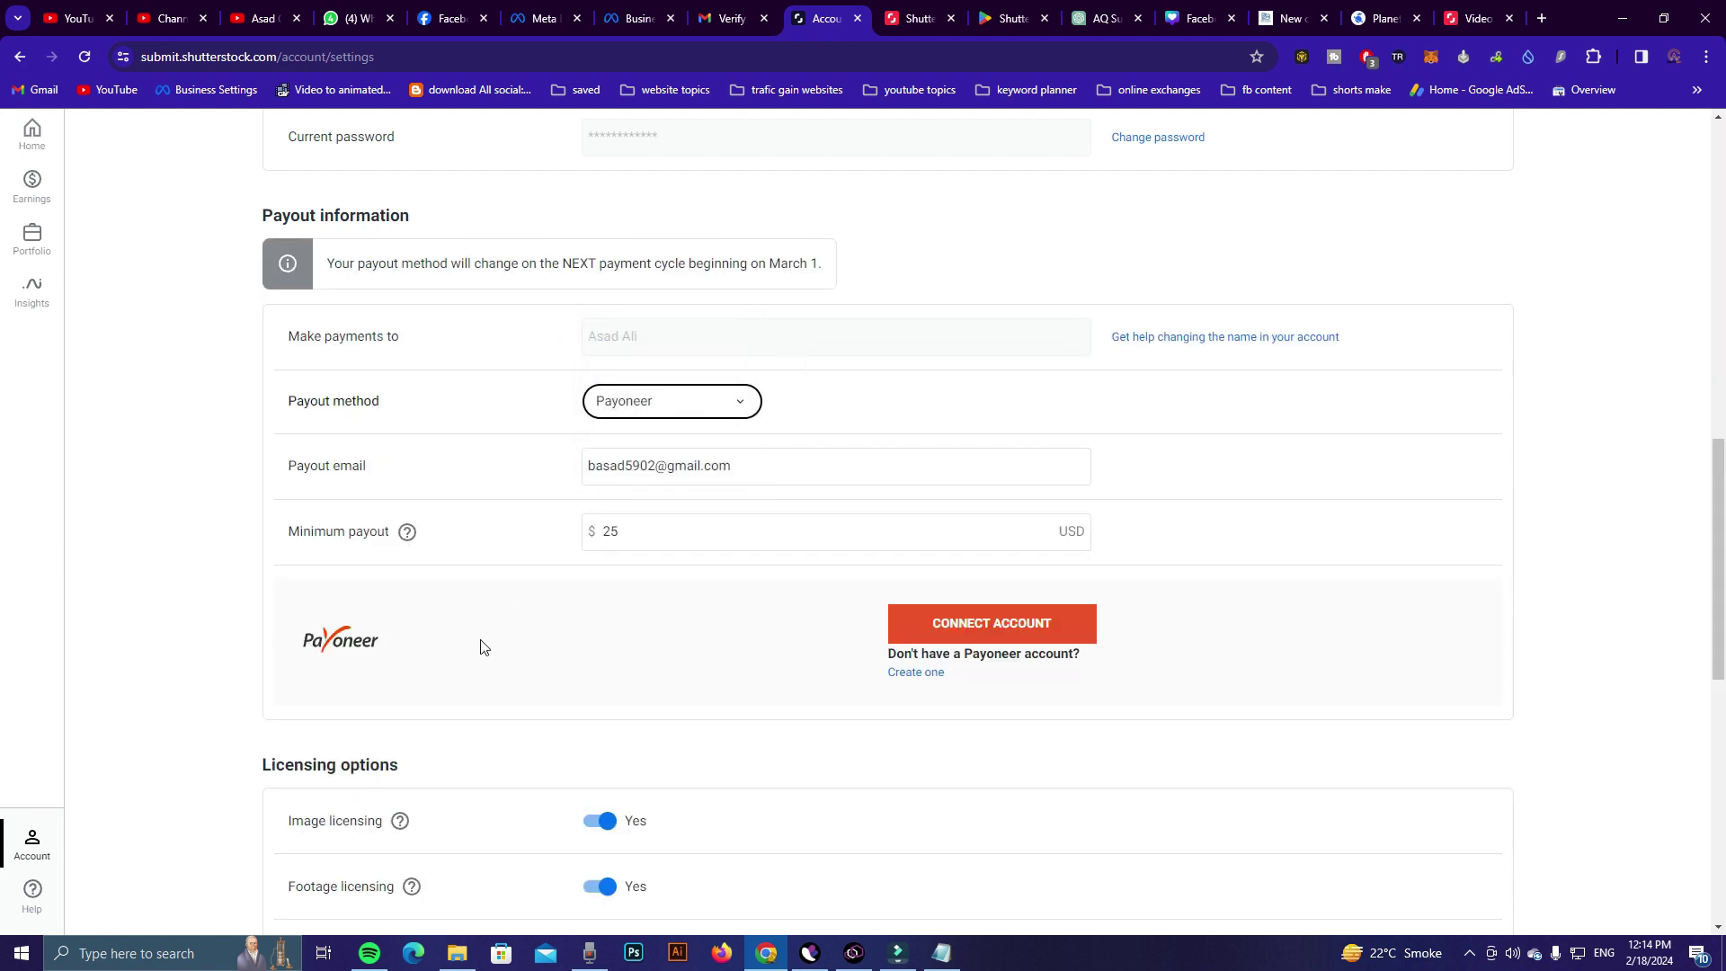
{"action": "scroll", "coordinate": [503, 630], "scroll_direction": "down", "scroll_amount": 2}
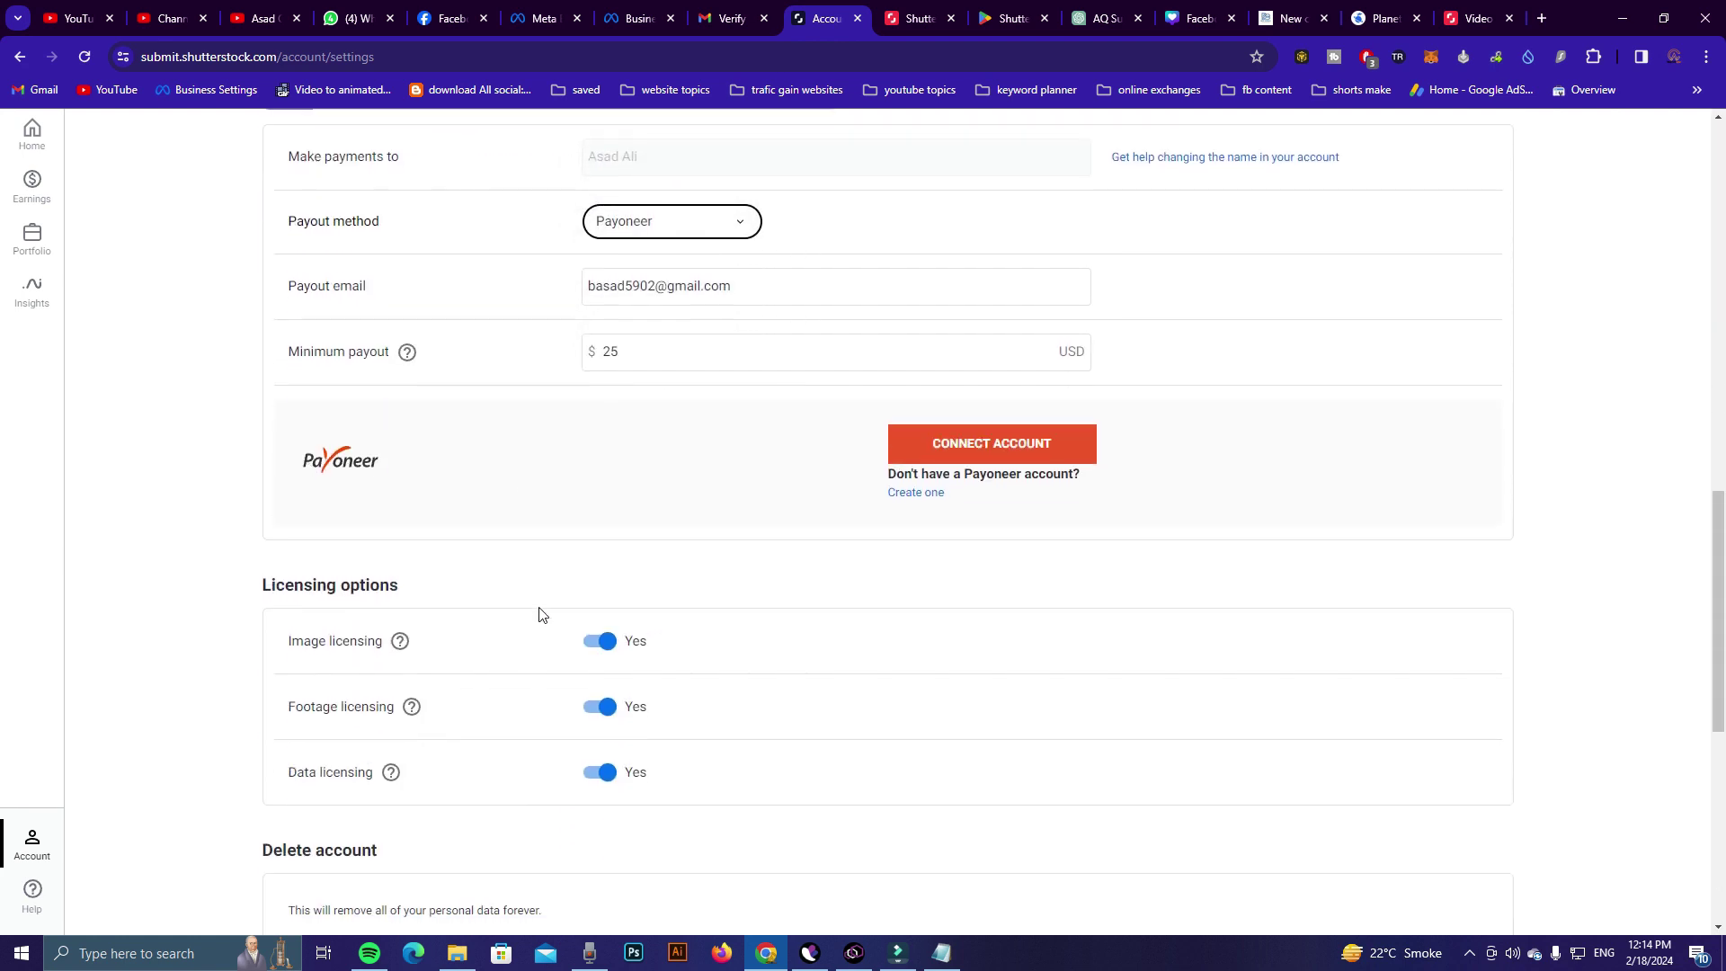
{"action": "left_click", "coordinate": [736, 222]}
{"action": "left_click", "coordinate": [845, 210]}
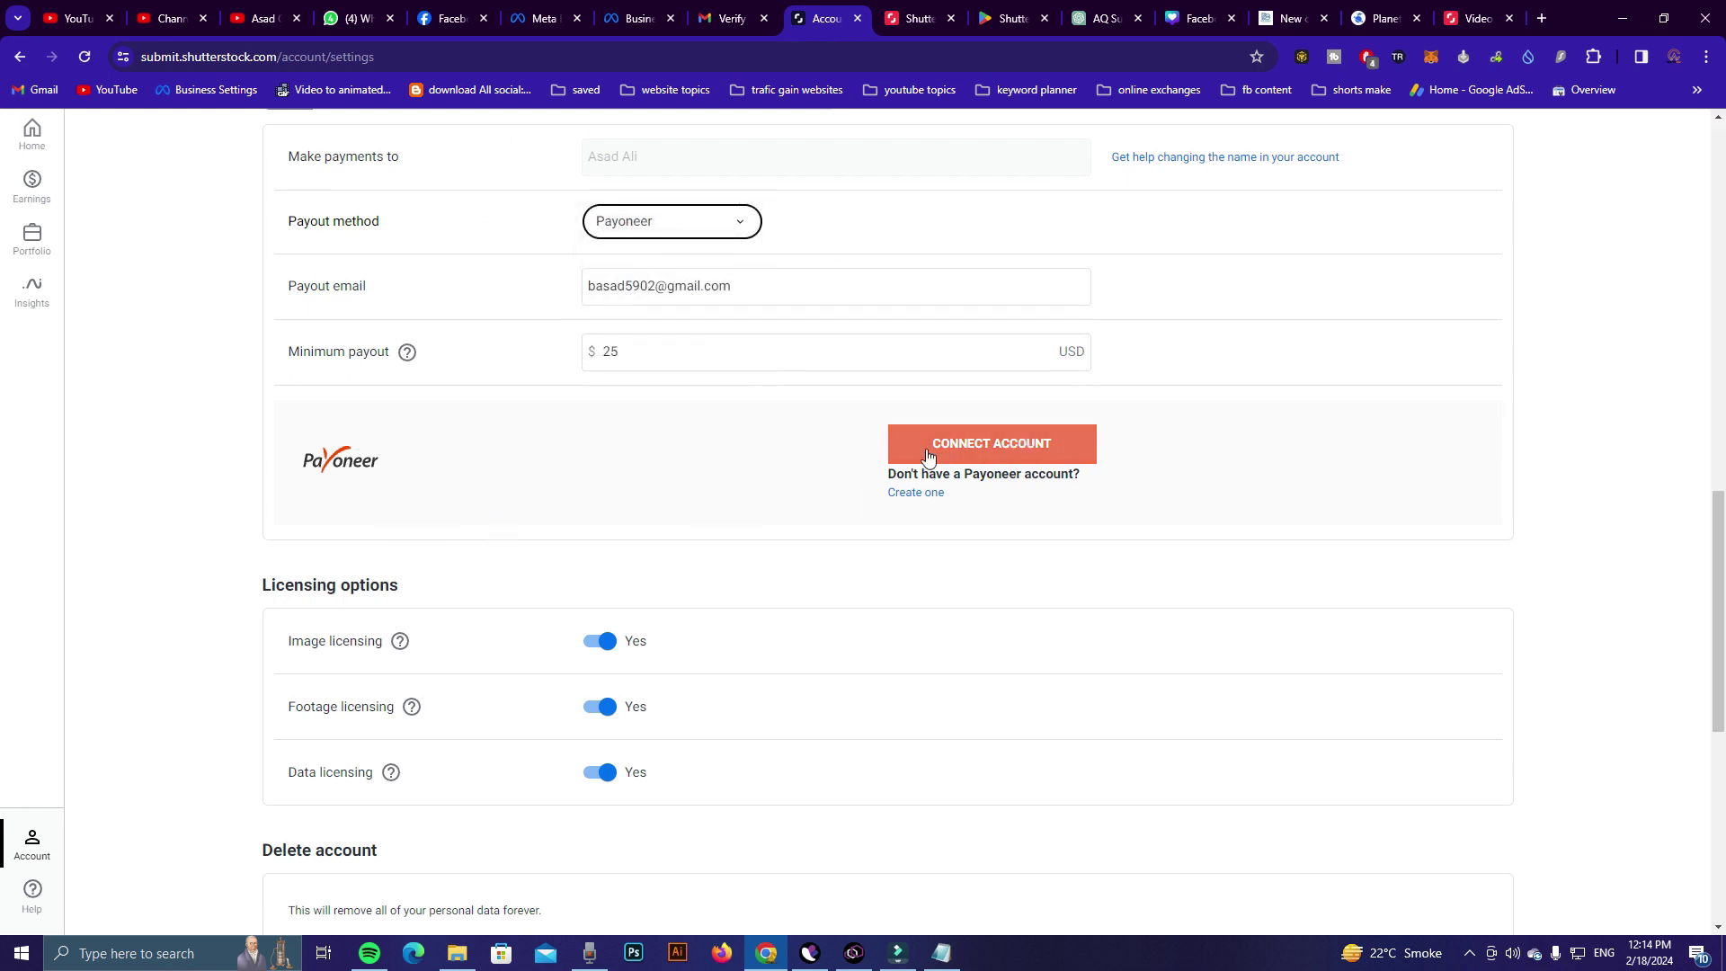
Step: Connect the Payoneer account for payouts, signing in to Payoneer with the prefilled credentials
{"action": "left_click", "coordinate": [1032, 445]}
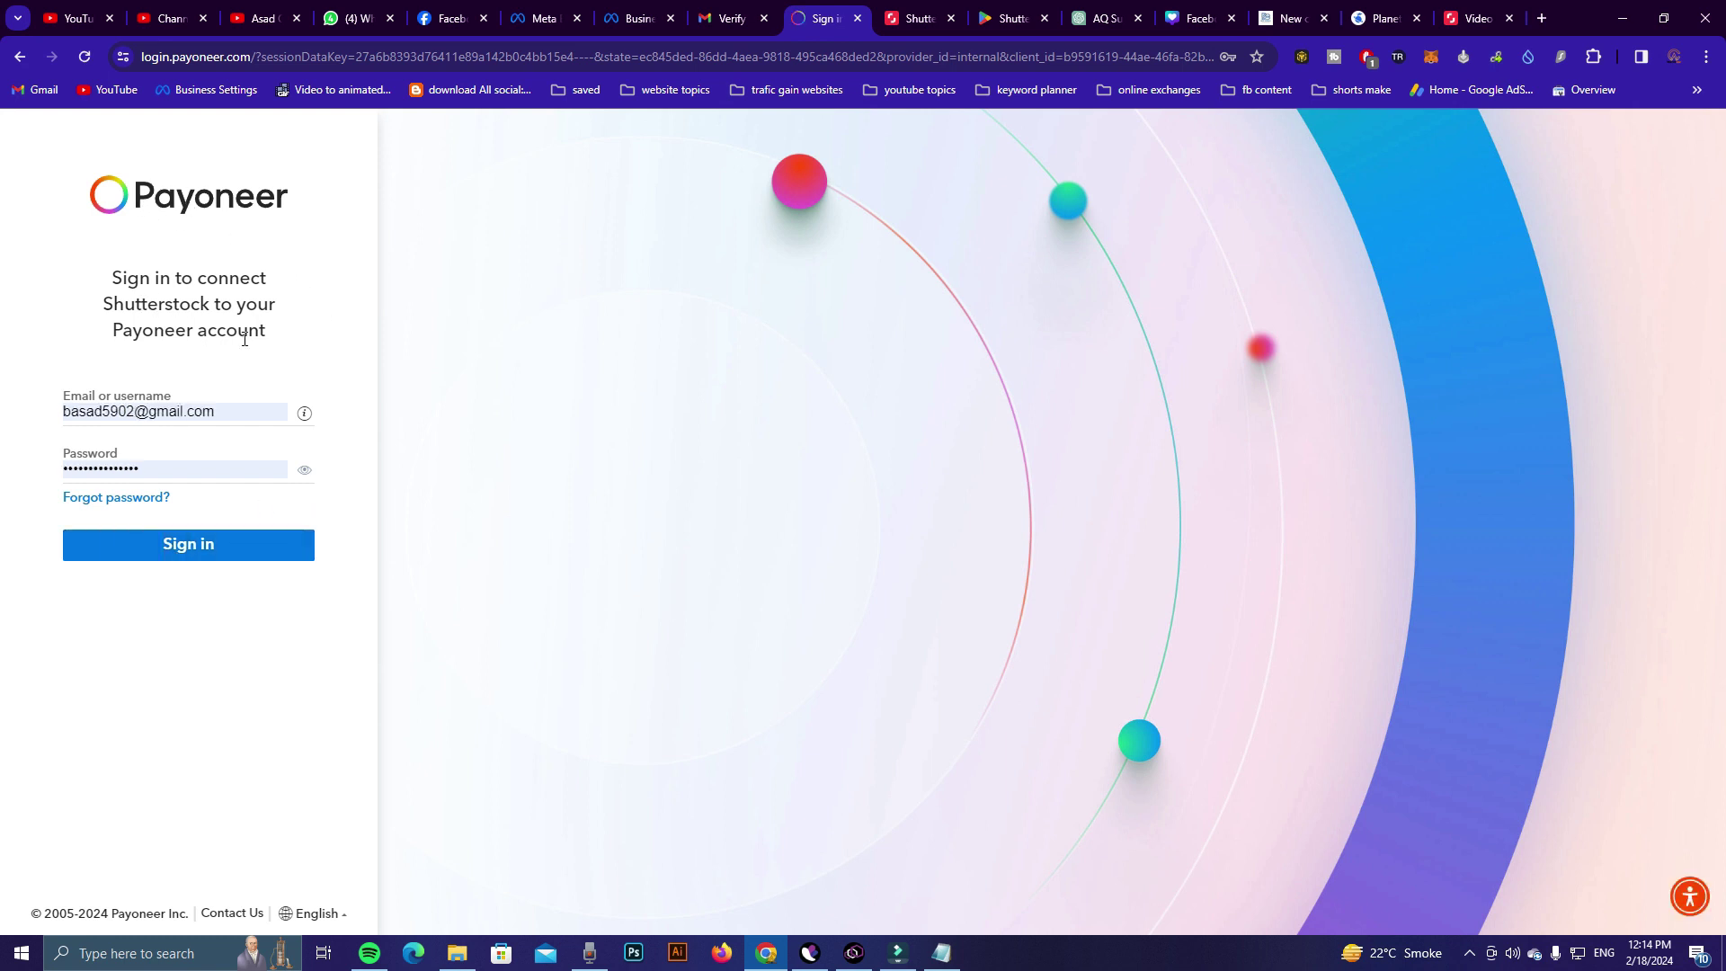
{"action": "double_click", "coordinate": [127, 285]}
{"action": "left_click", "coordinate": [215, 304]}
{"action": "left_click", "coordinate": [180, 551]}
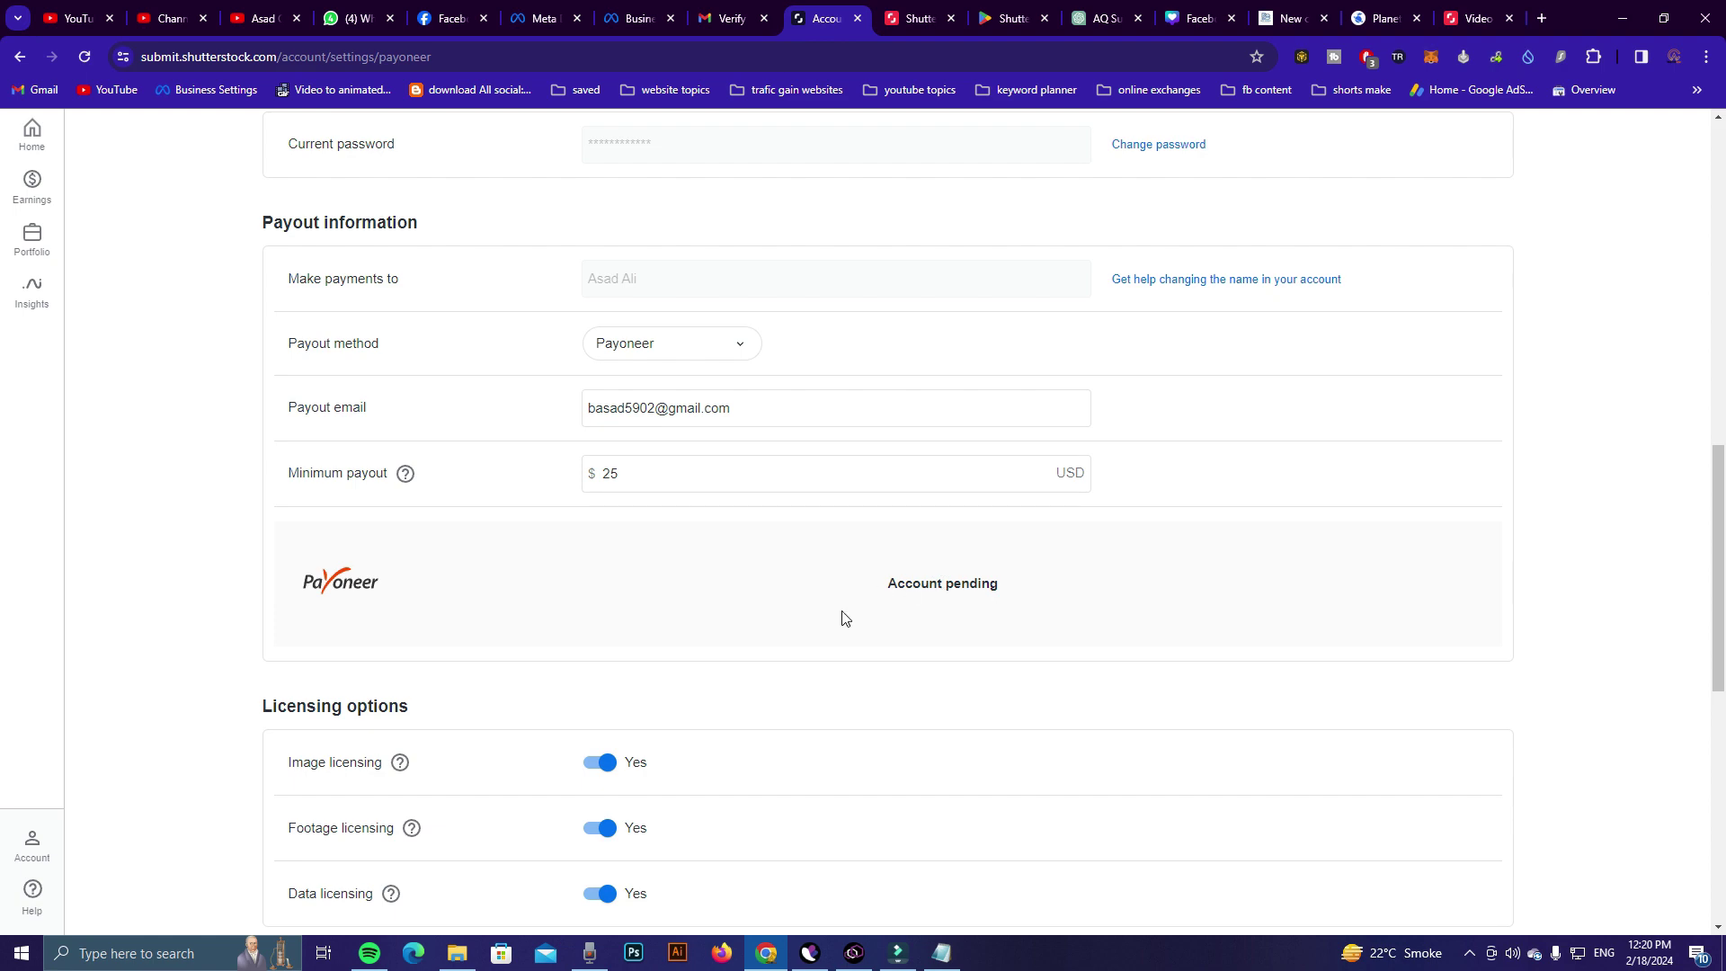
Step: Review the account settings from the user details to the licensing options, including the Payoneer connection and minimum payout
{"action": "scroll", "coordinate": [950, 586], "scroll_direction": "down", "scroll_amount": 2}
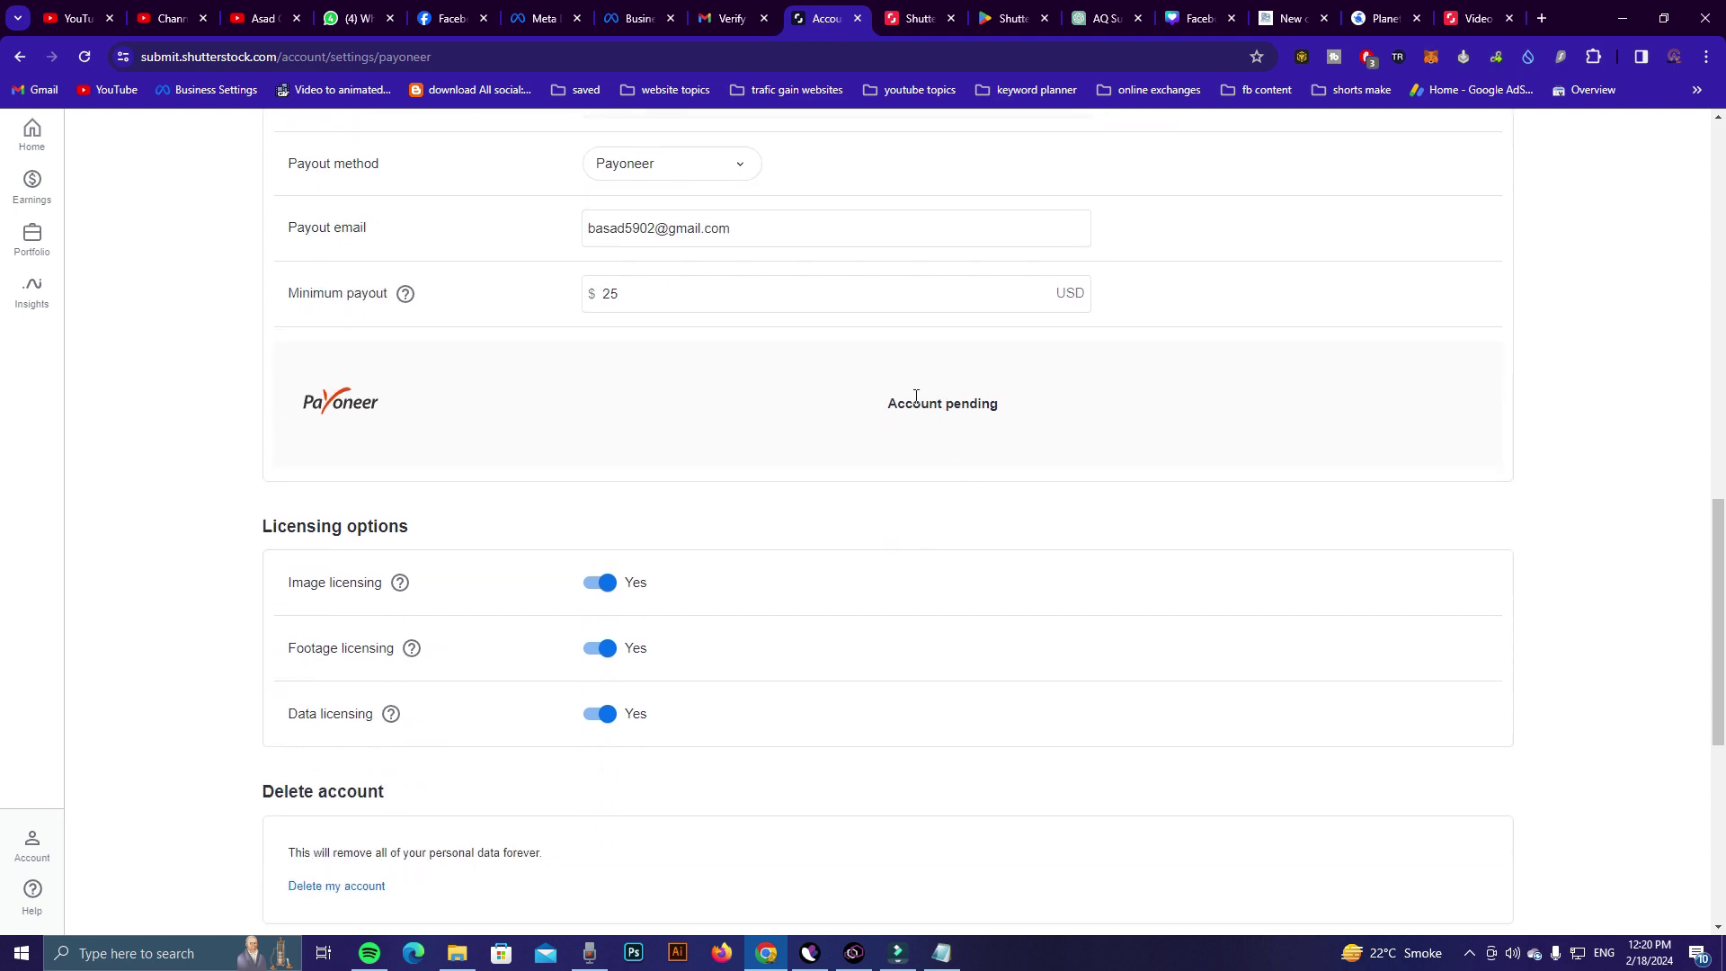
{"action": "scroll", "coordinate": [825, 636], "scroll_direction": "down", "scroll_amount": 3}
{"action": "scroll", "coordinate": [840, 620], "scroll_direction": "up", "scroll_amount": 15}
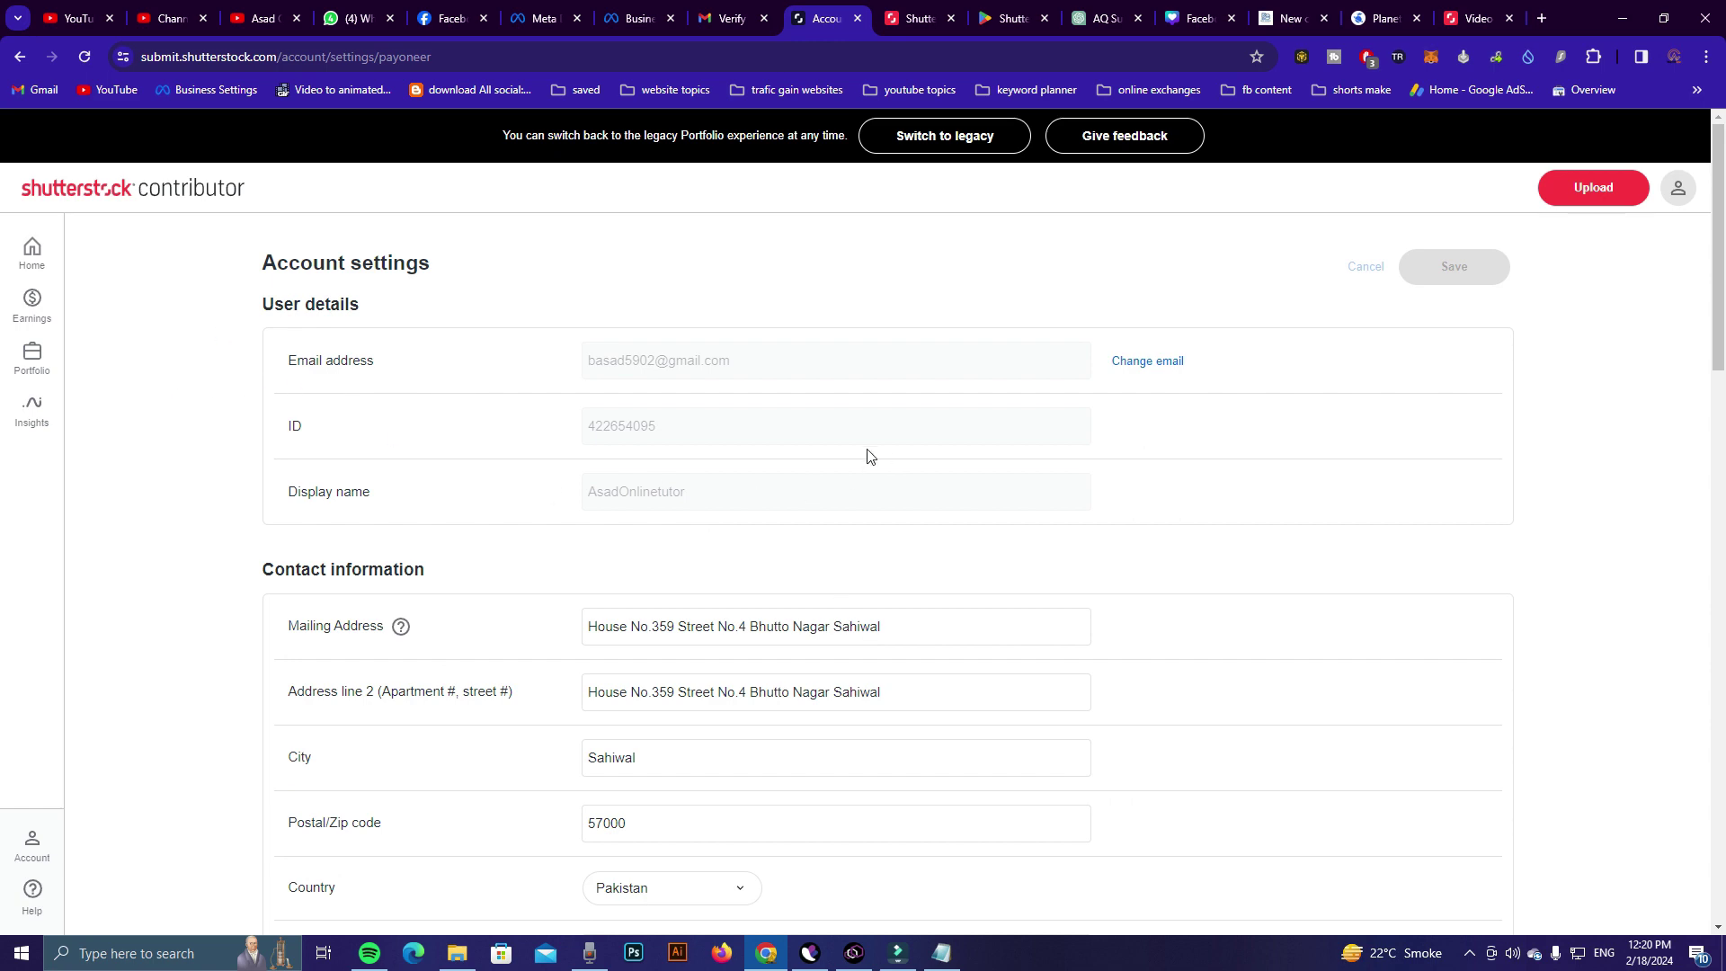
{"action": "scroll", "coordinate": [870, 456], "scroll_direction": "down", "scroll_amount": 6}
{"action": "scroll", "coordinate": [700, 620], "scroll_direction": "down", "scroll_amount": 4}
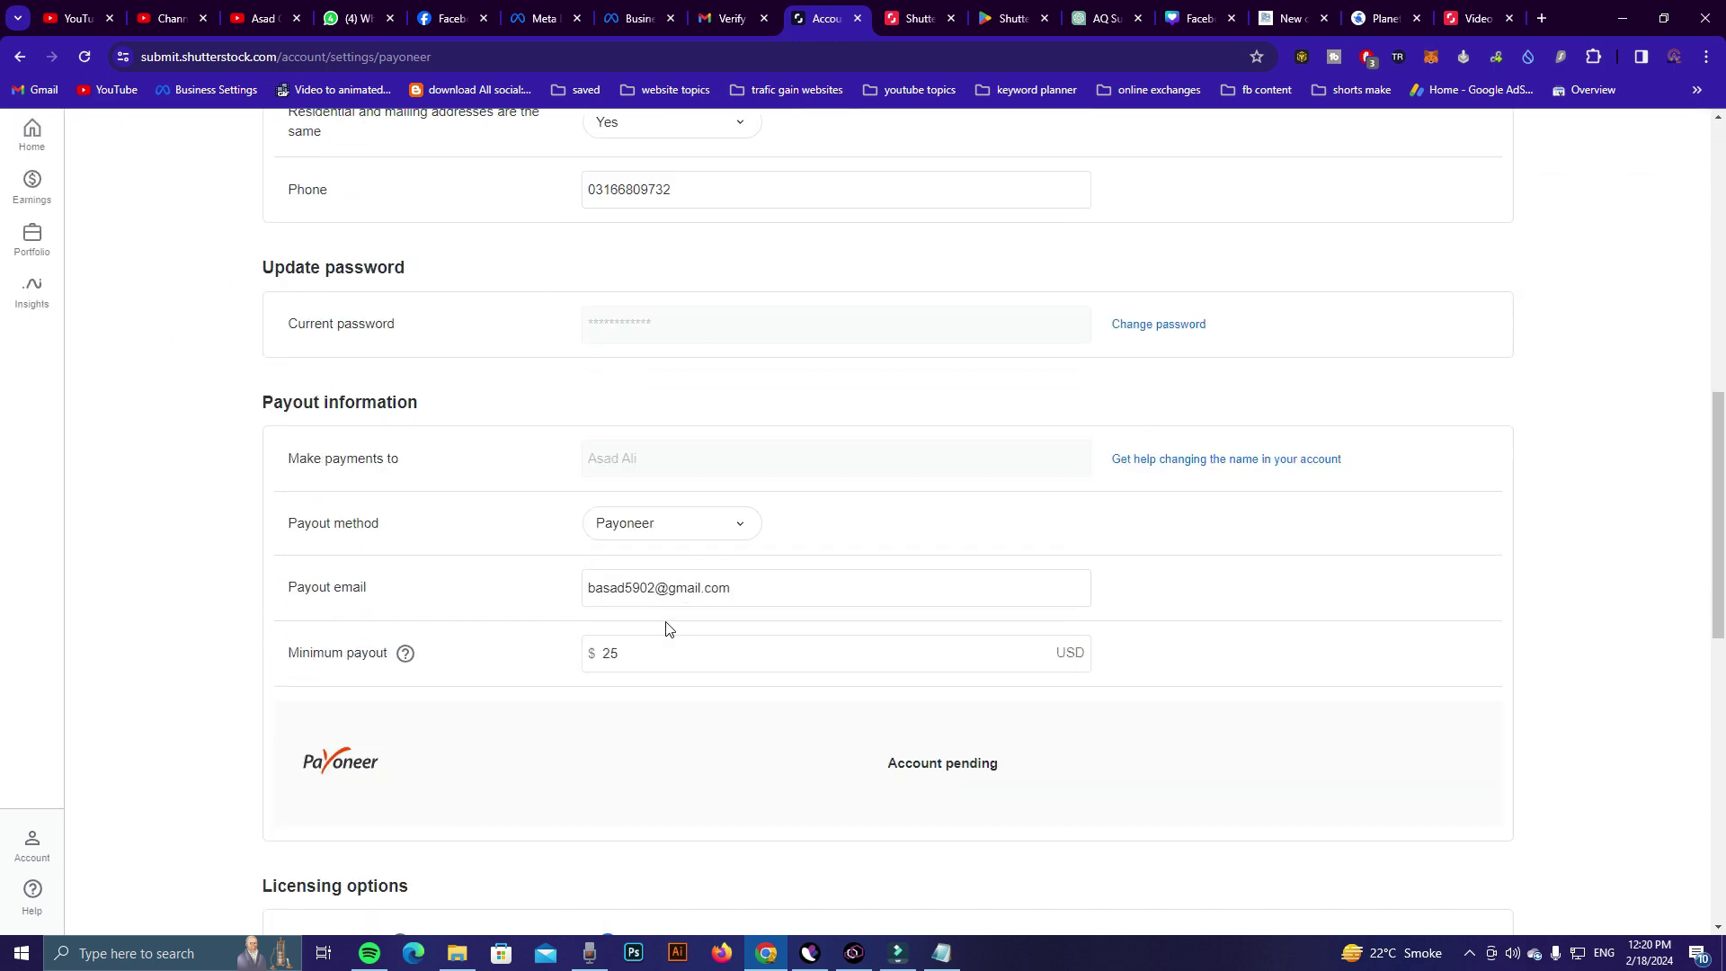
{"action": "left_click", "coordinate": [747, 651]}
{"action": "scroll", "coordinate": [538, 638], "scroll_direction": "up", "scroll_amount": 10}
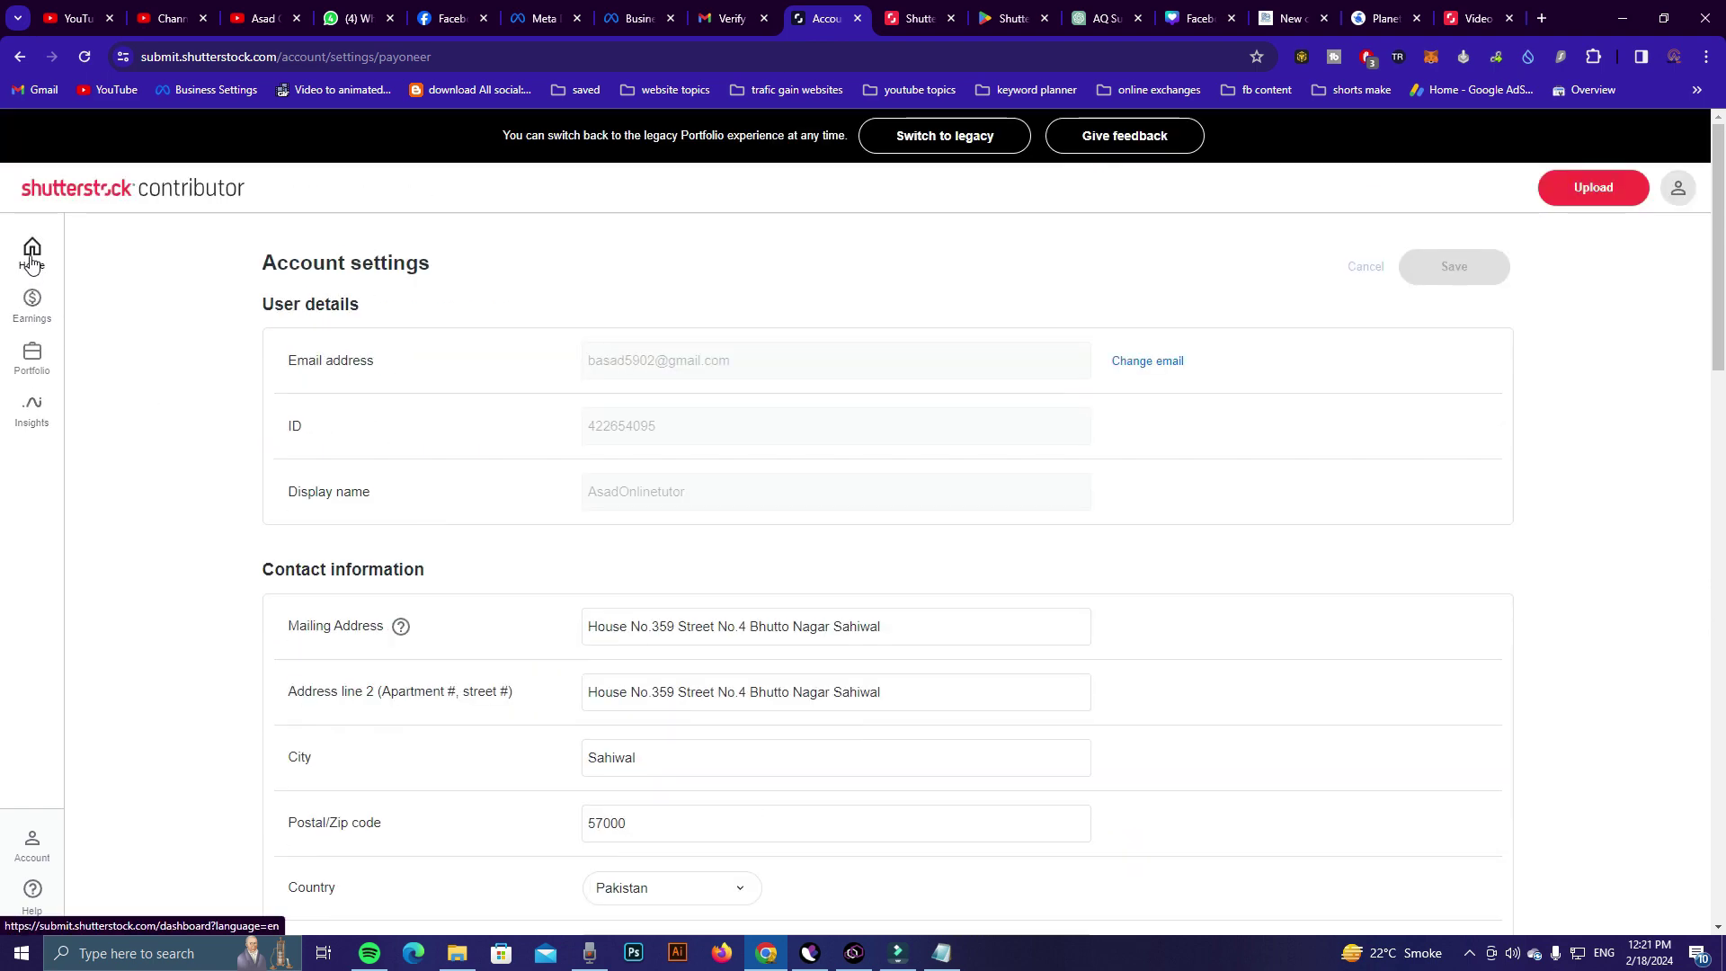
Step: Open the portfolio's pending content, filter it by Video and check the options for the park drone view video
{"action": "left_click", "coordinate": [32, 261]}
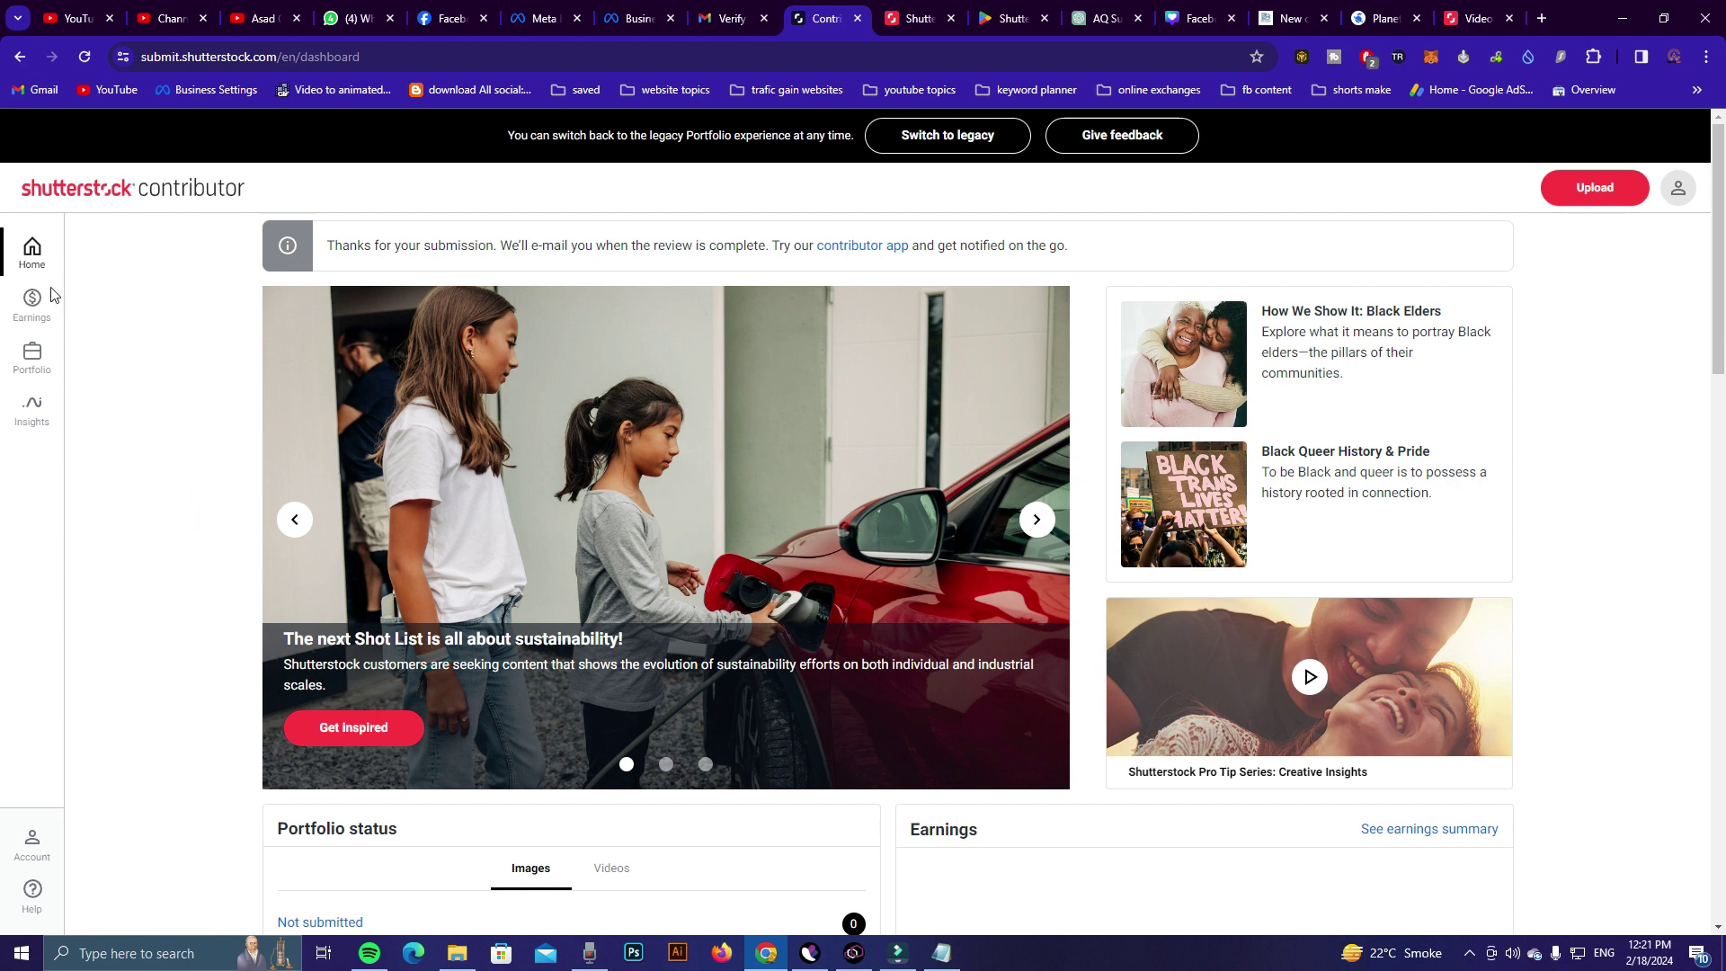
{"action": "left_click", "coordinate": [32, 356]}
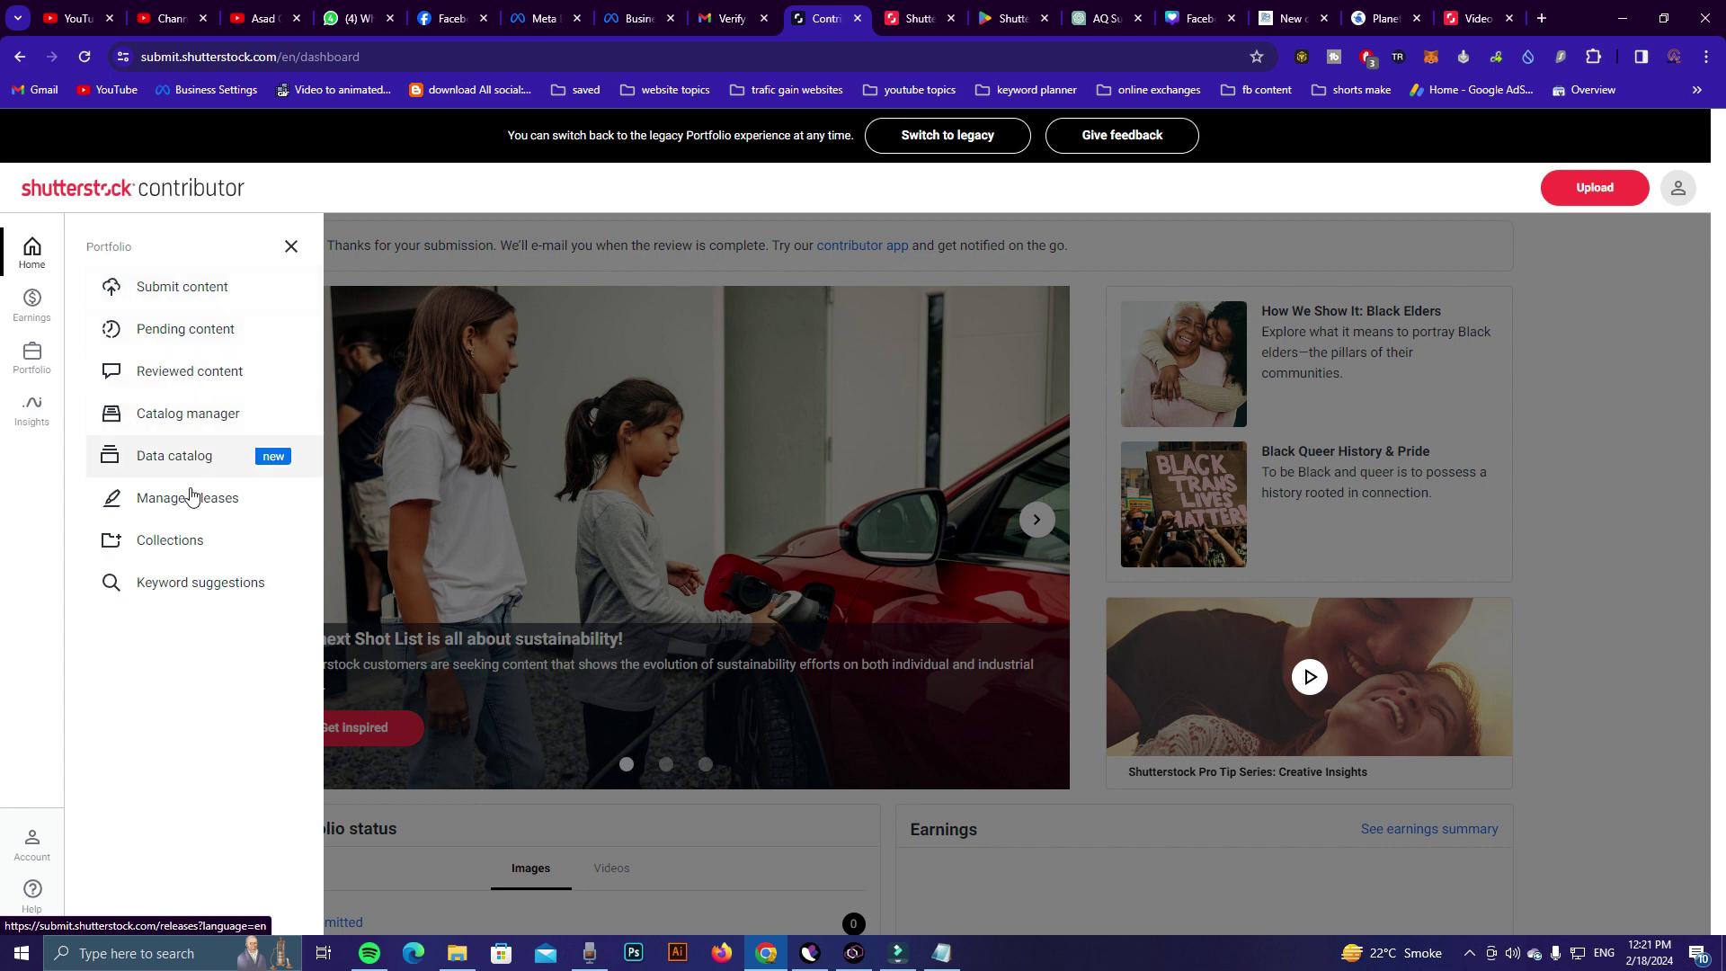
{"action": "left_click", "coordinate": [180, 331]}
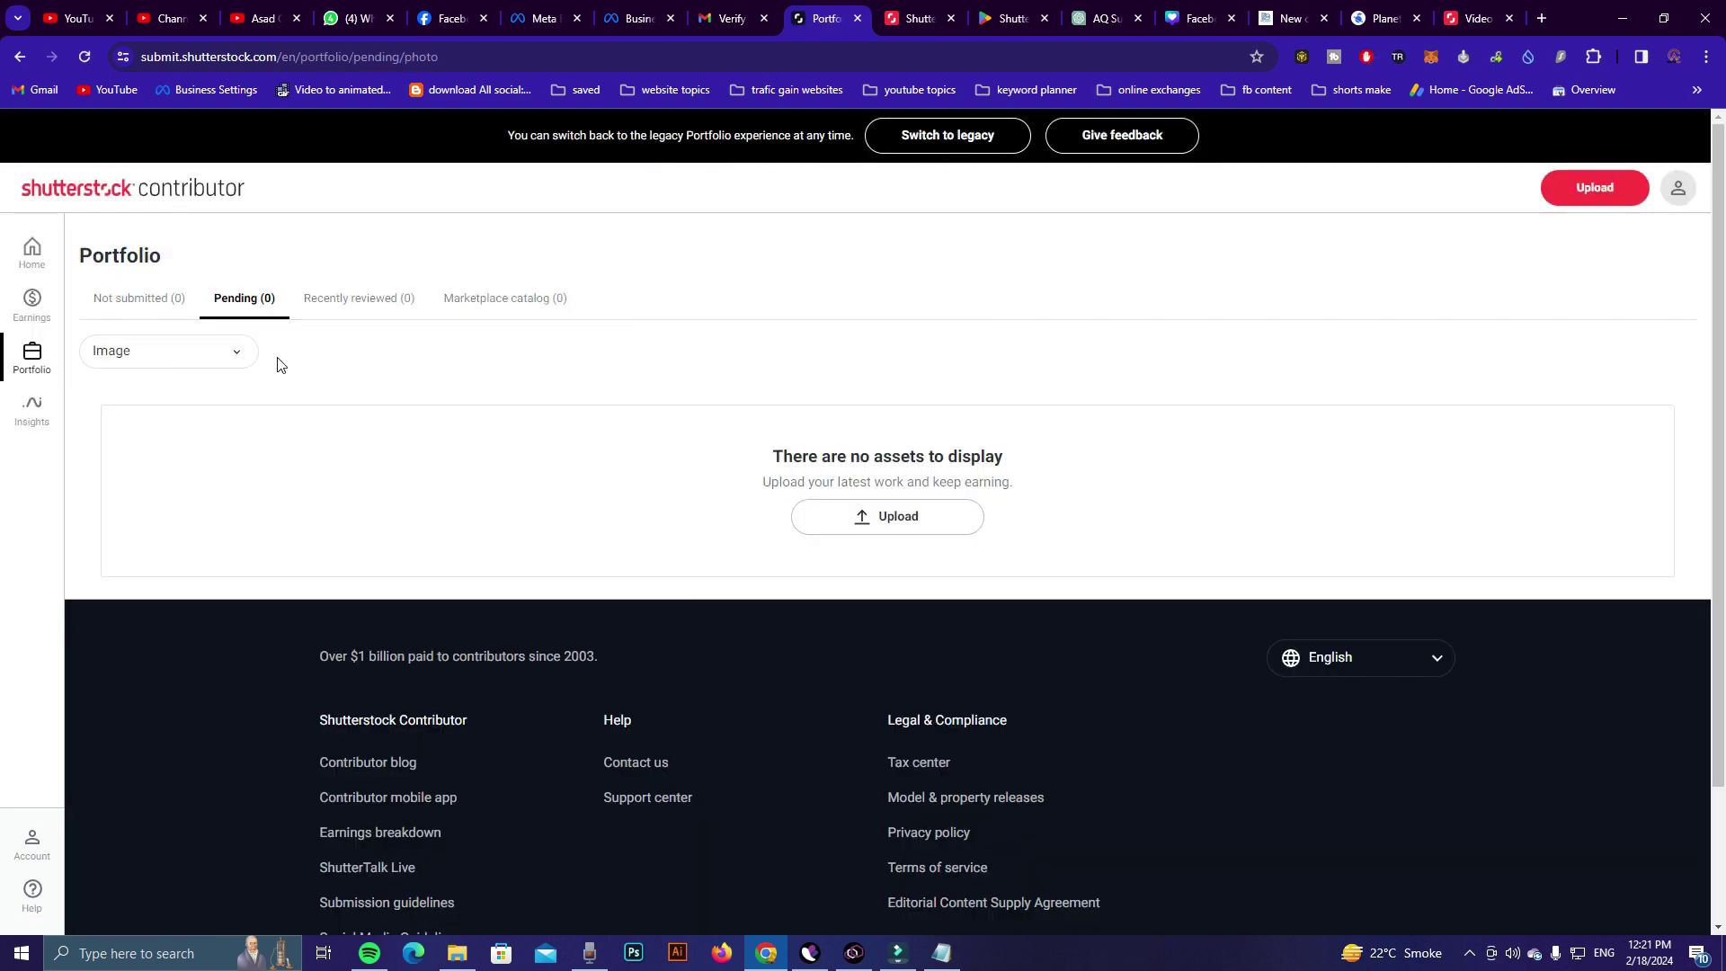
{"action": "left_click", "coordinate": [205, 356]}
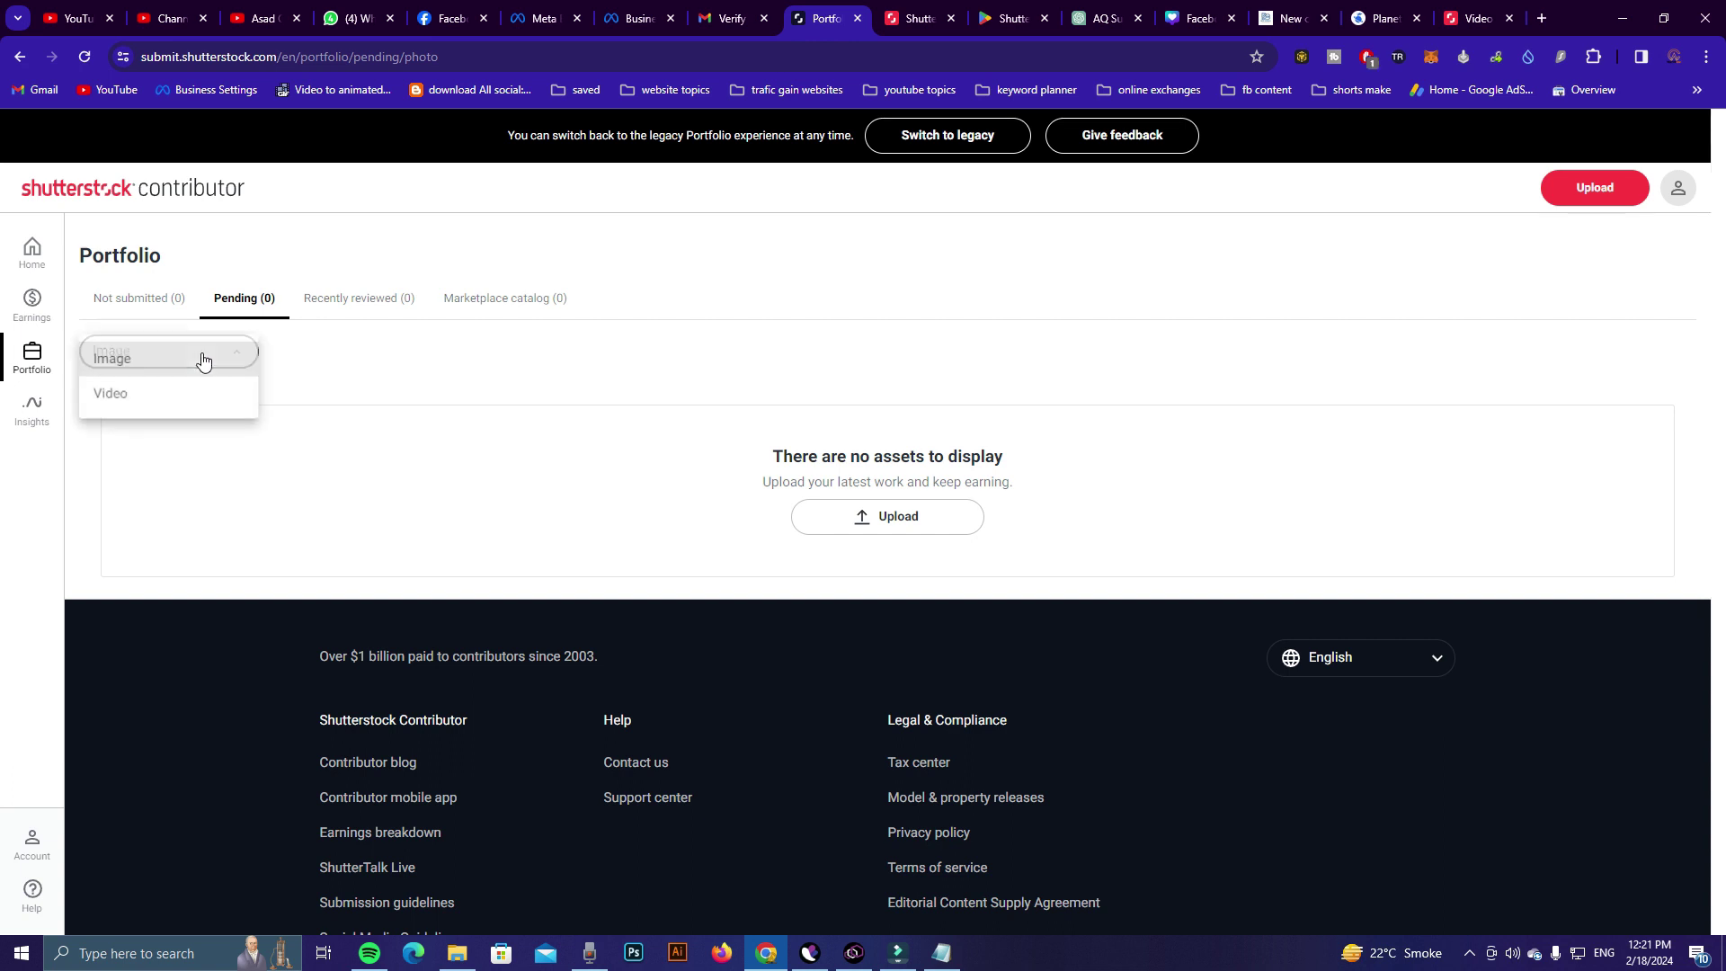
{"action": "left_click", "coordinate": [116, 399]}
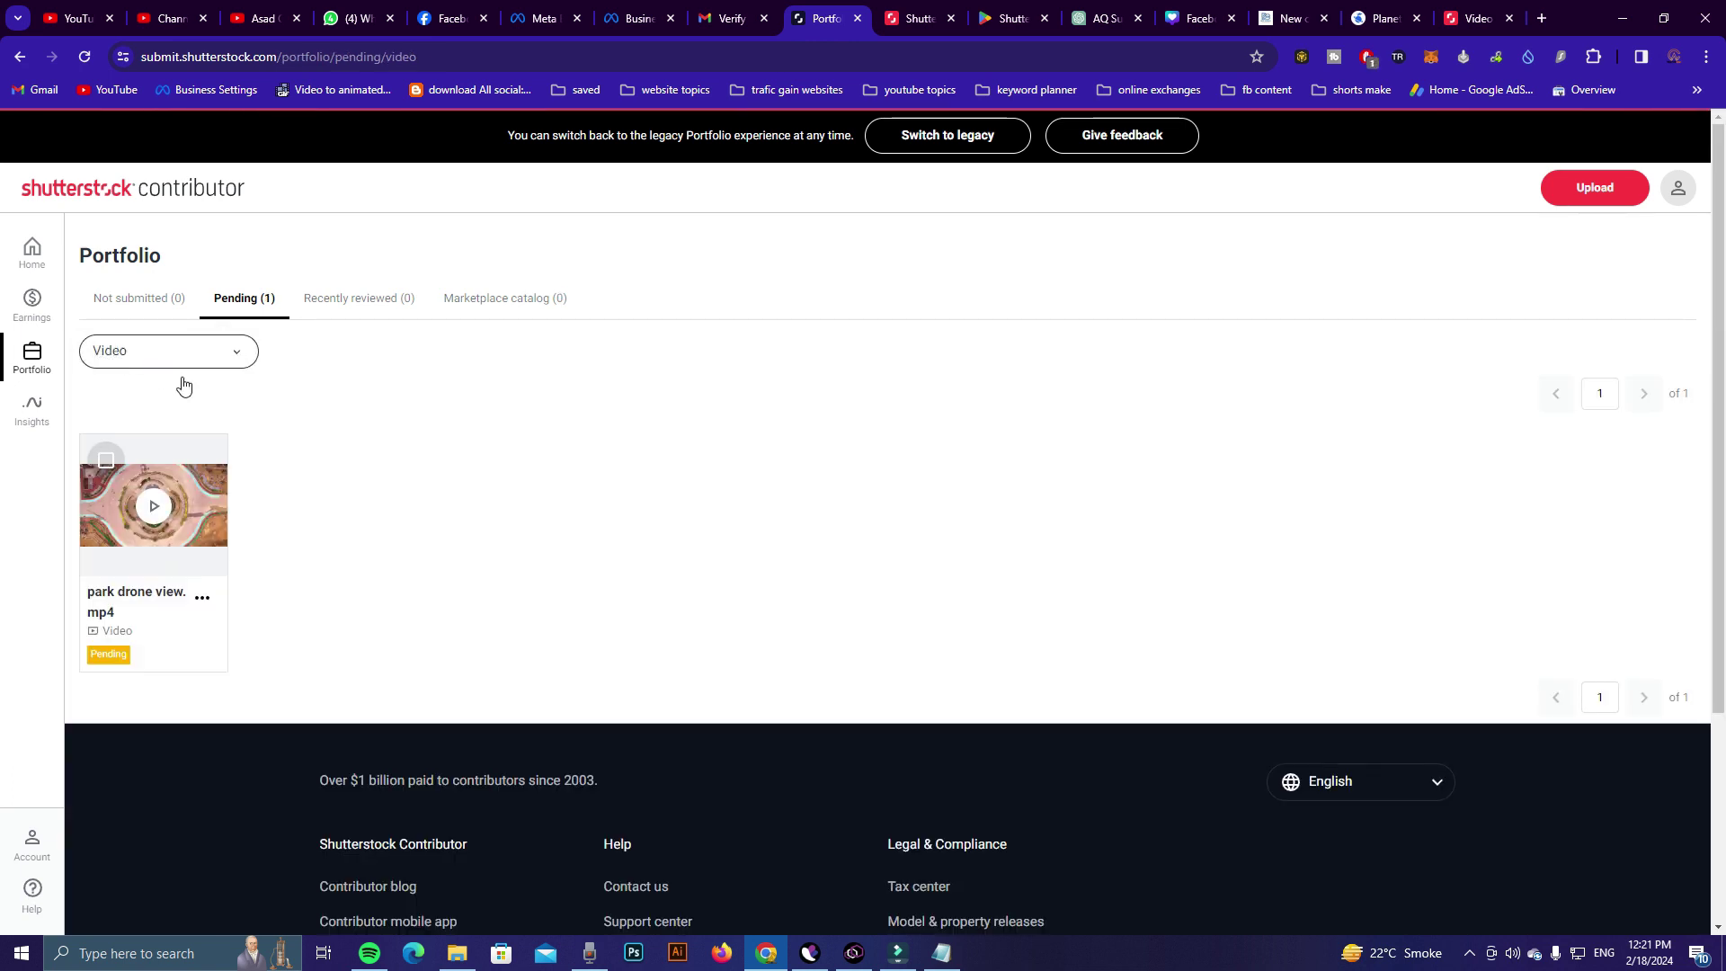
{"action": "left_click", "coordinate": [203, 598]}
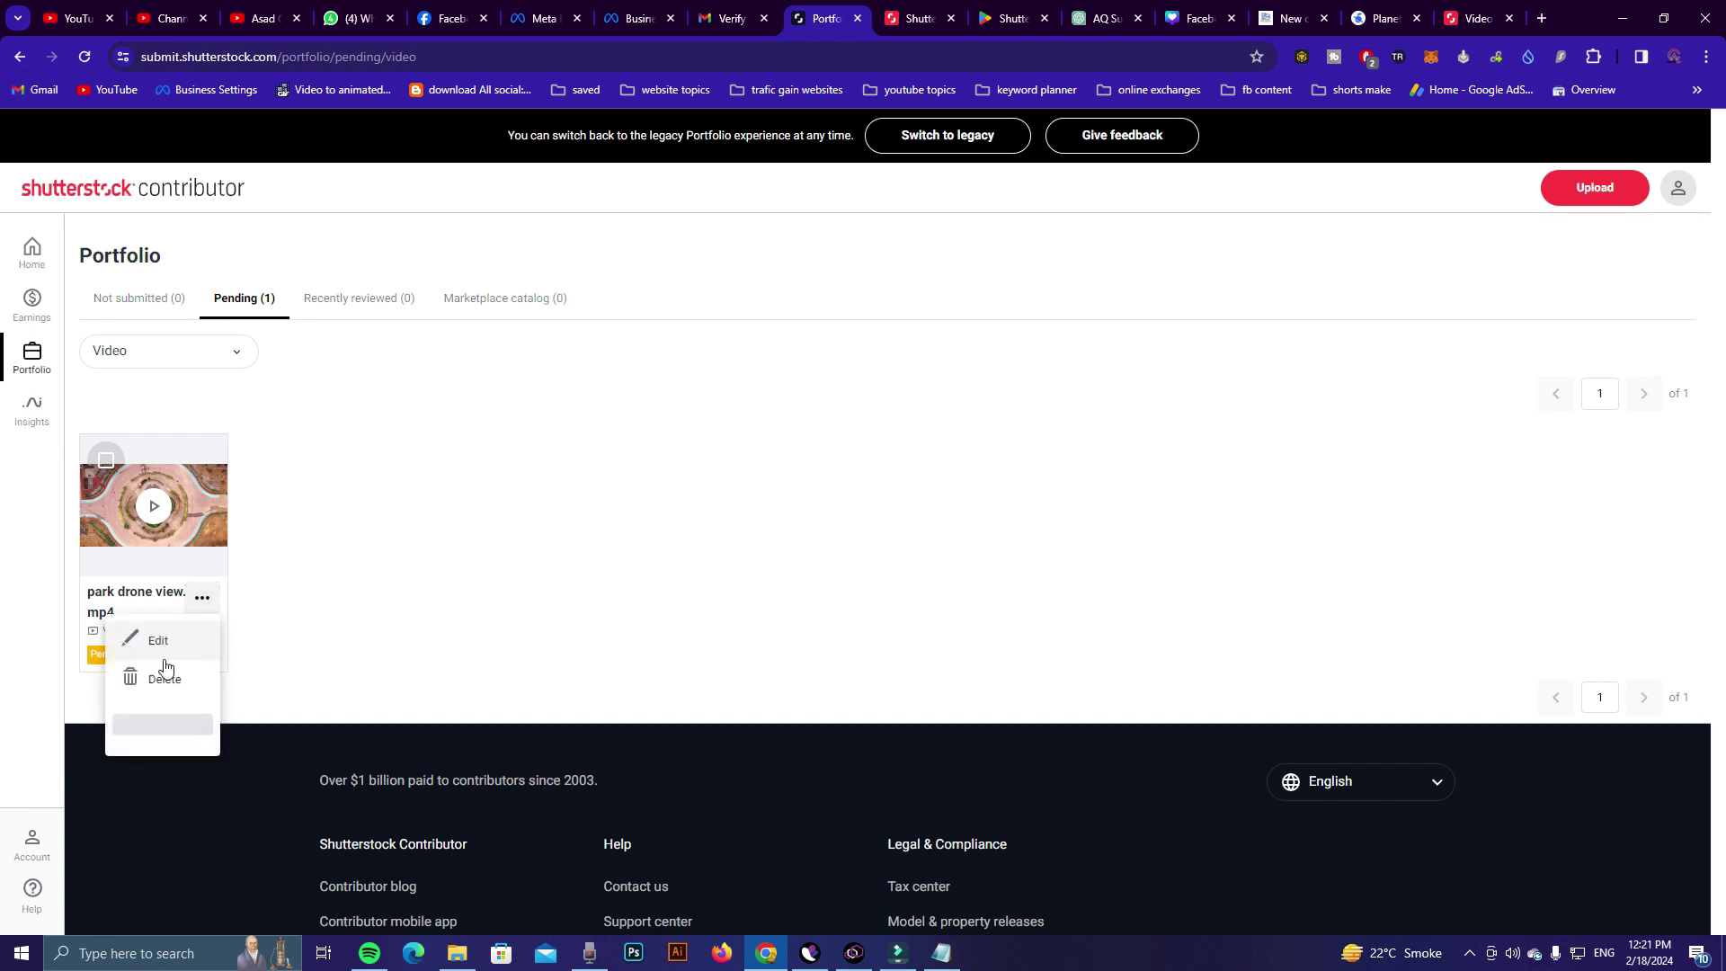
{"action": "left_click", "coordinate": [250, 535]}
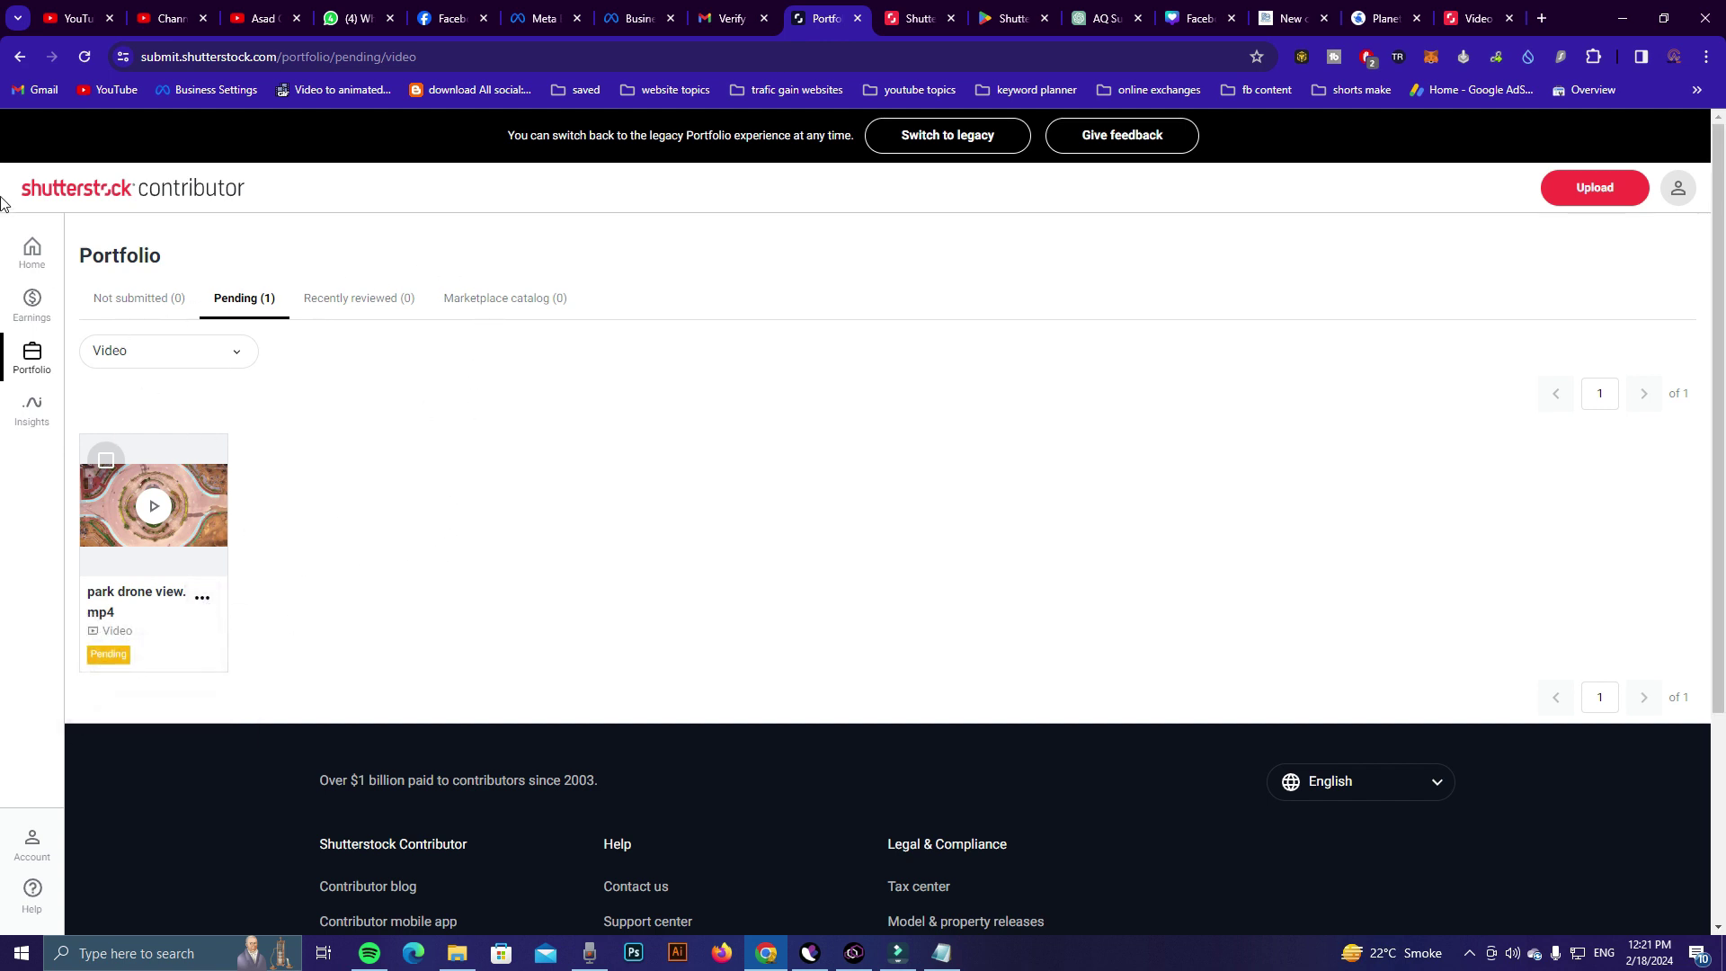
Step: Return to the home dashboard and look over the portfolio status, earnings and latest downloads sections
{"action": "left_click", "coordinate": [32, 249]}
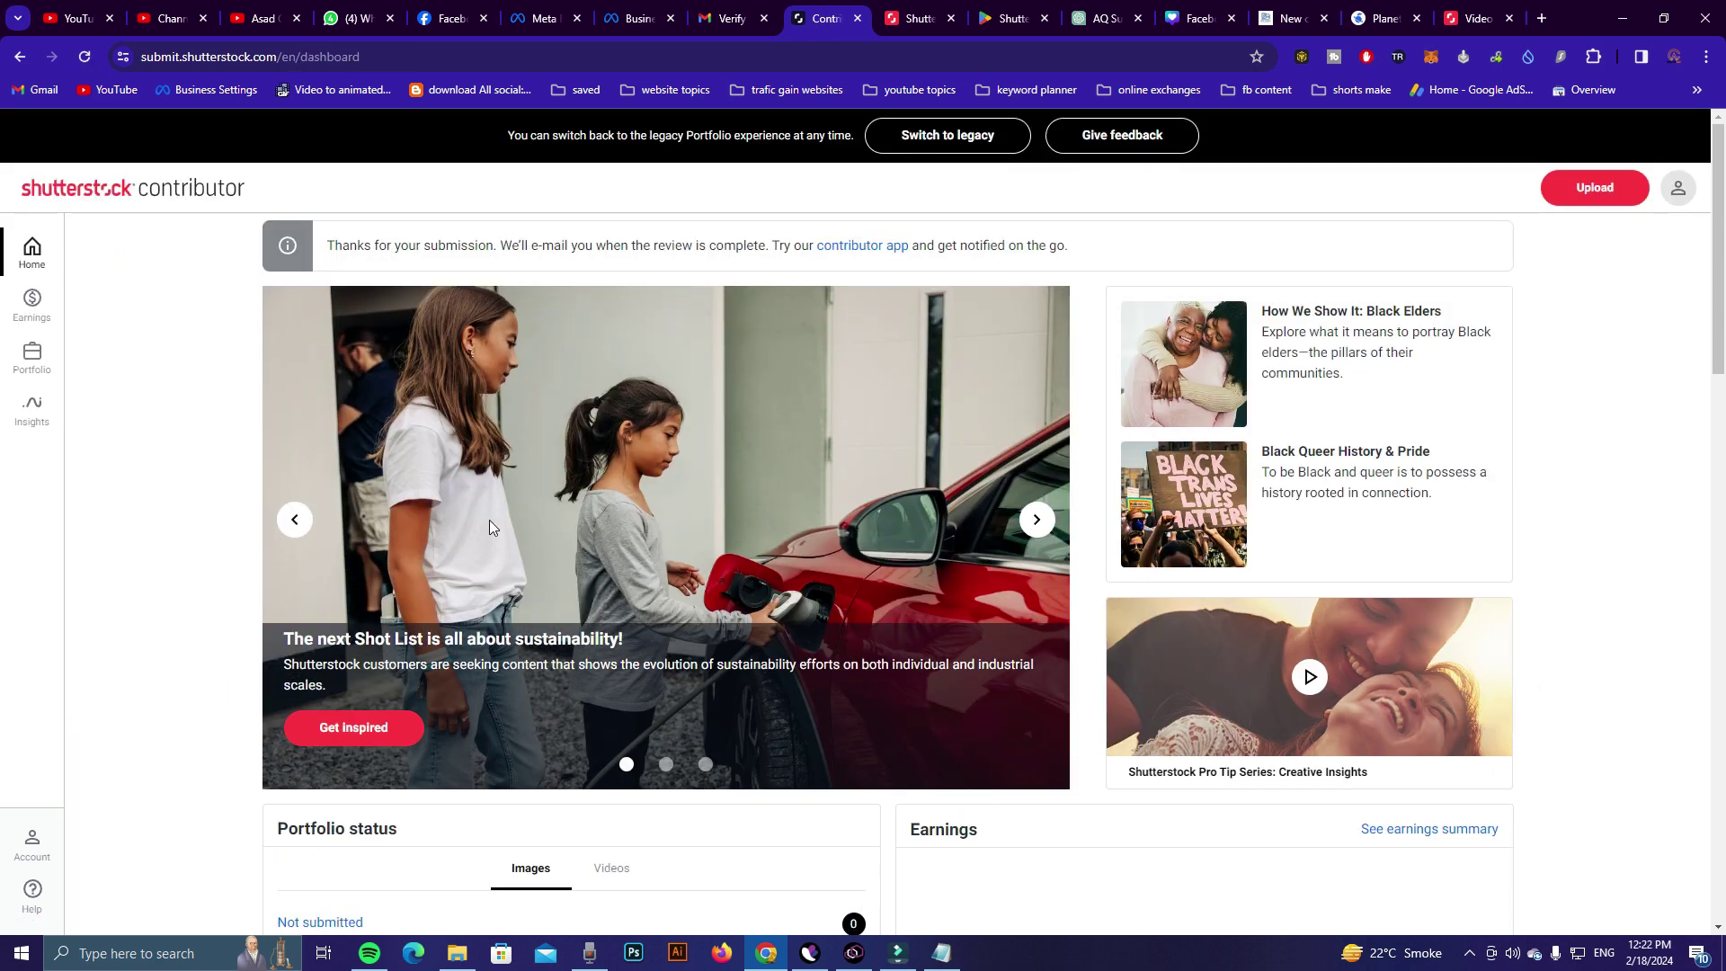
{"action": "scroll", "coordinate": [785, 520], "scroll_direction": "down", "scroll_amount": 8}
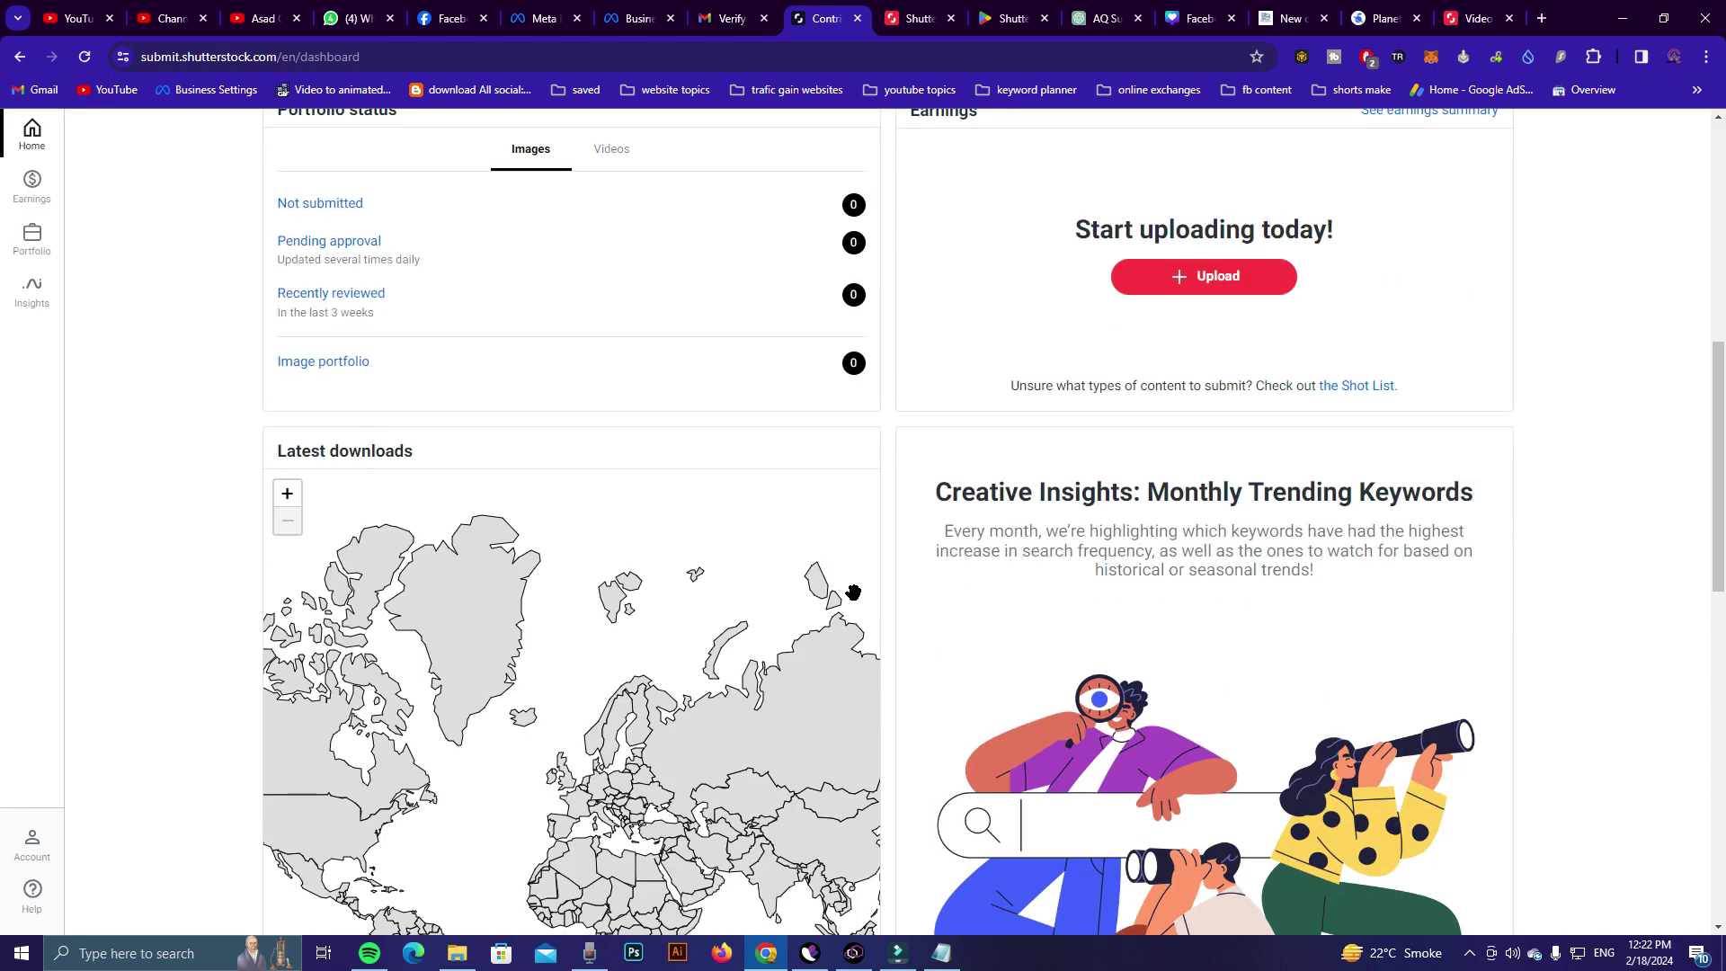